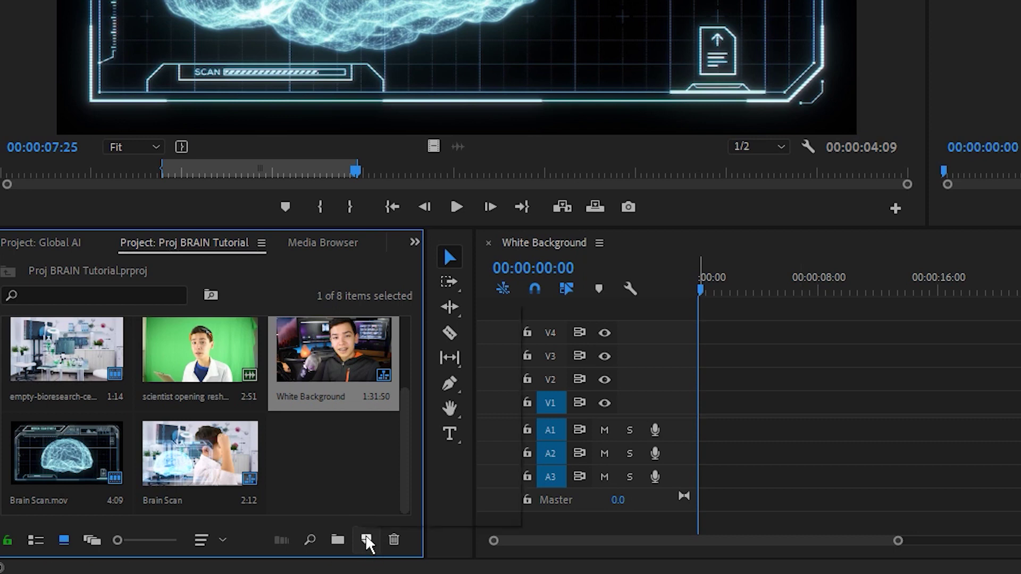
Create a 1920x1080 pure white (FFFFFF) colour matte named 'White Background'.
click(367, 541)
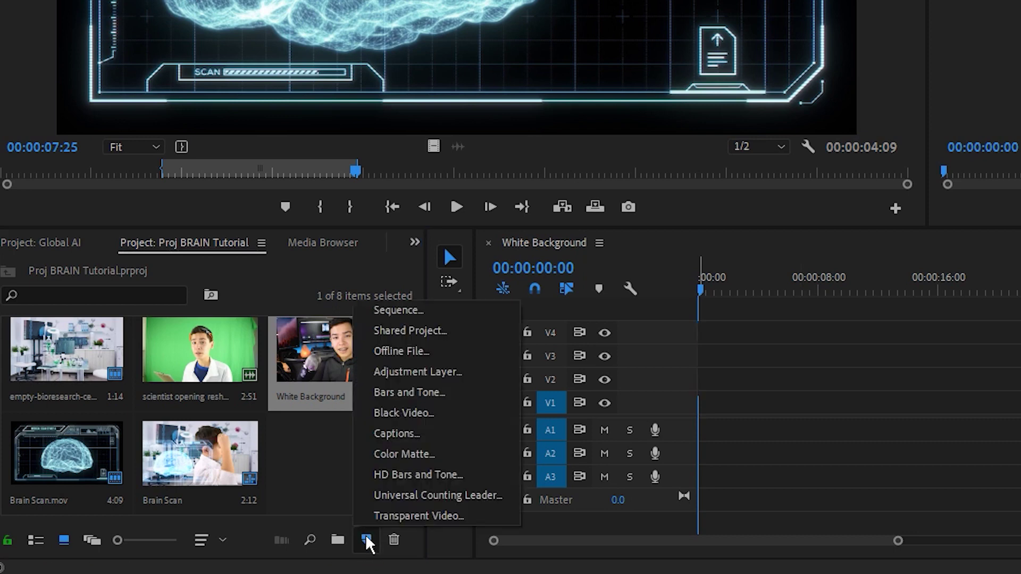
click(417, 461)
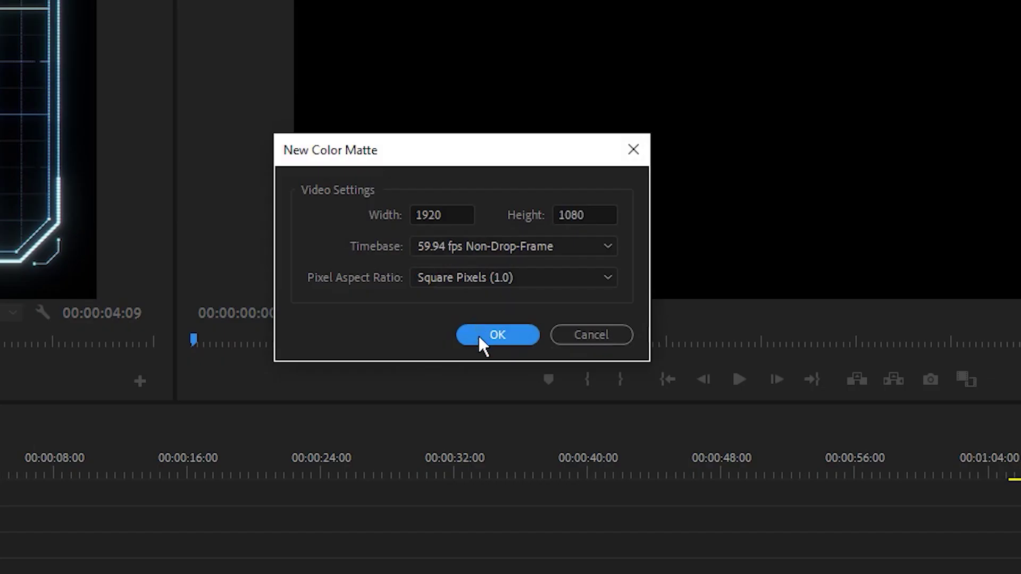
click(477, 334)
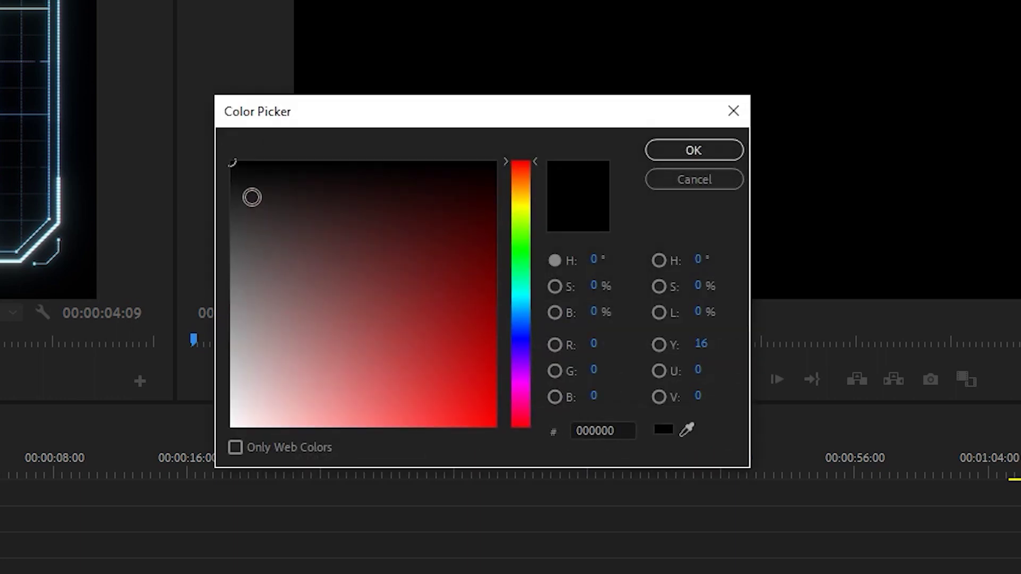
mouse_move(244, 176)
mouse_down()
mouse_move(264, 216)
mouse_move(264, 292)
mouse_move(255, 377)
mouse_move(220, 436)
mouse_up()
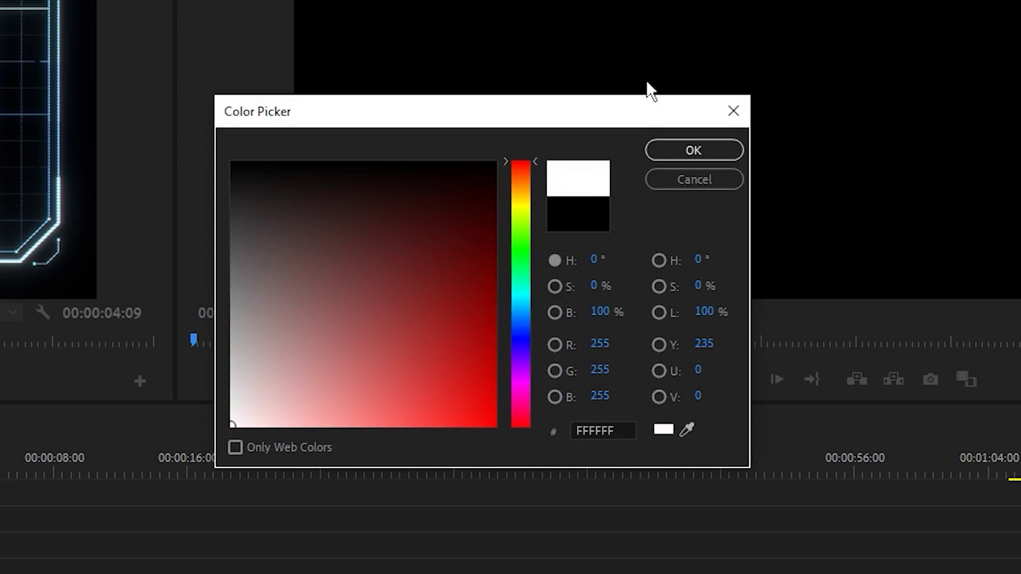
click(676, 150)
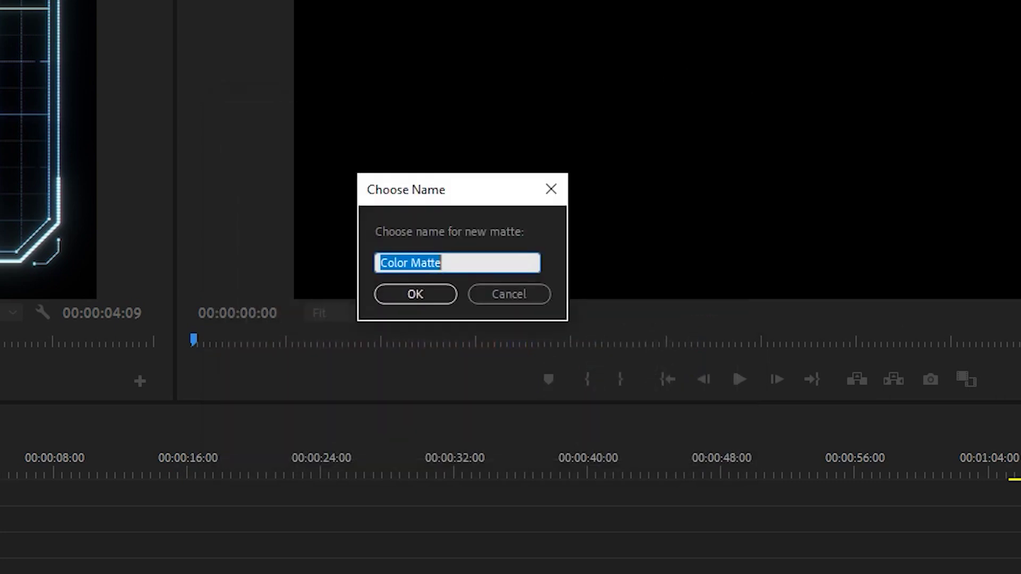
text(White Backg)
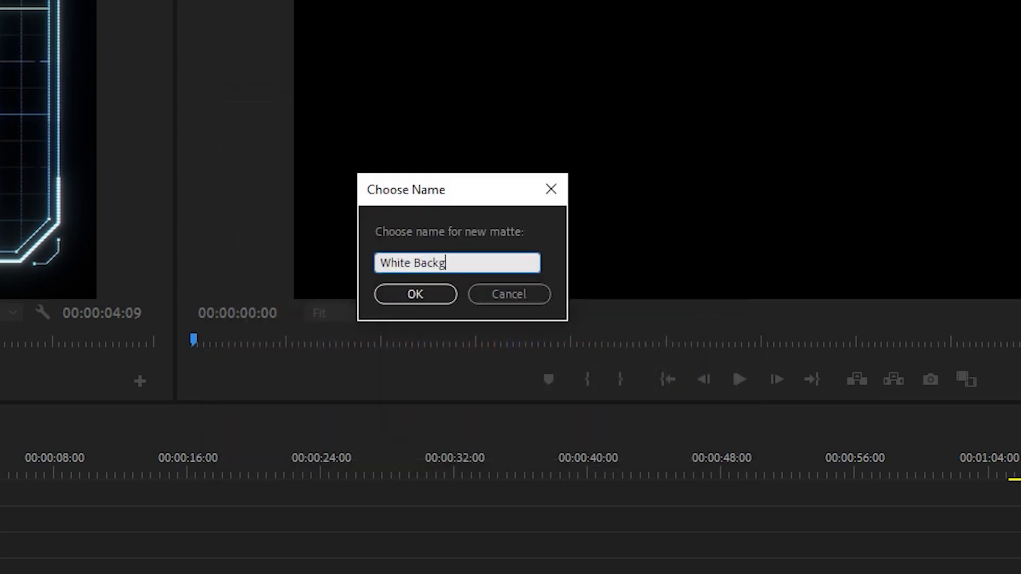
text(round)
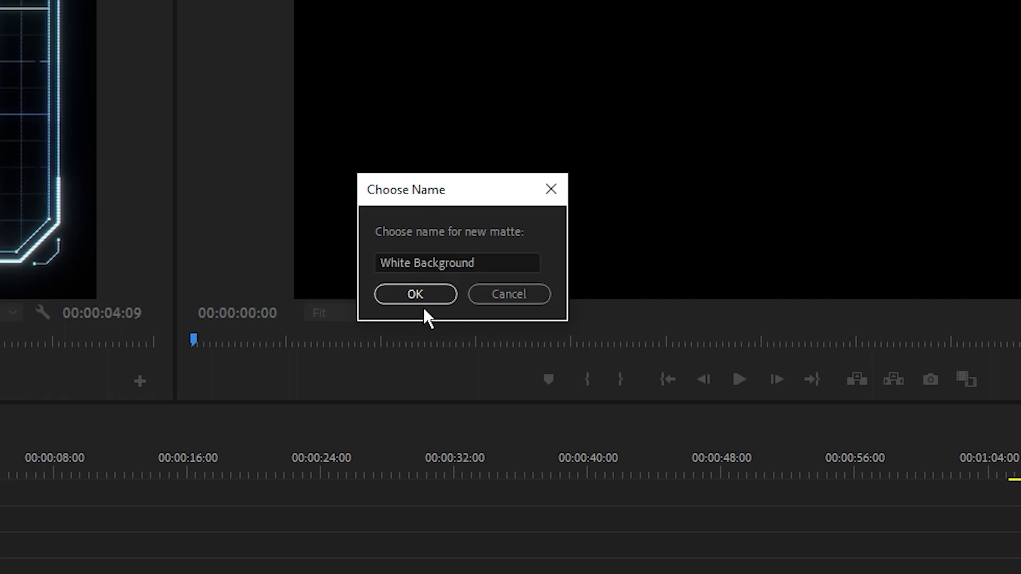
click(424, 309)
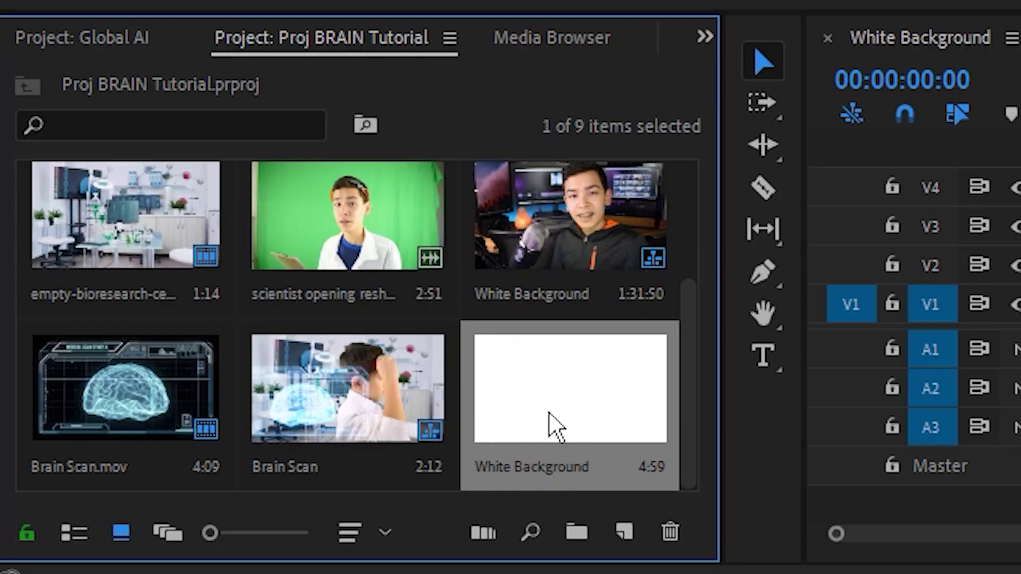
Put the White Background matte on V1, extend it to about 18 seconds, and place the scientist clip on V2.
drag(559, 380, 1020, 321)
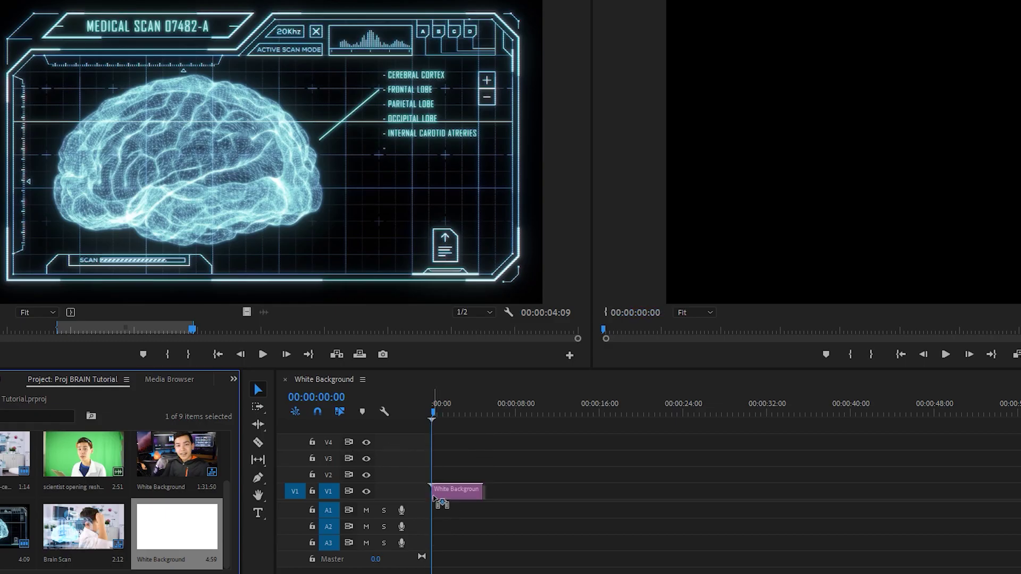
drag(483, 491, 617, 493)
drag(609, 410, 609, 410)
drag(207, 445, 214, 444)
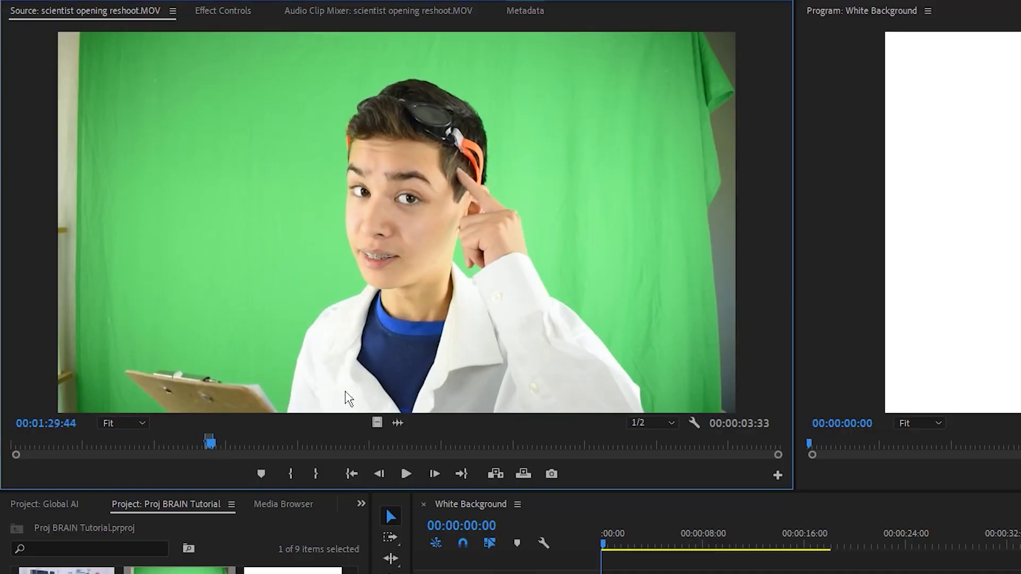
drag(627, 551, 604, 573)
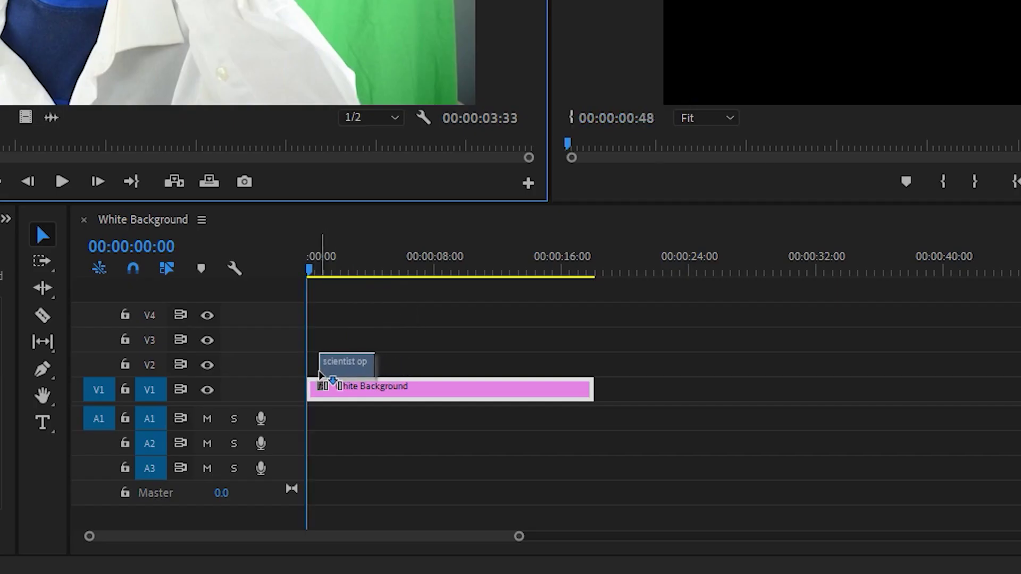
drag(308, 376, 308, 376)
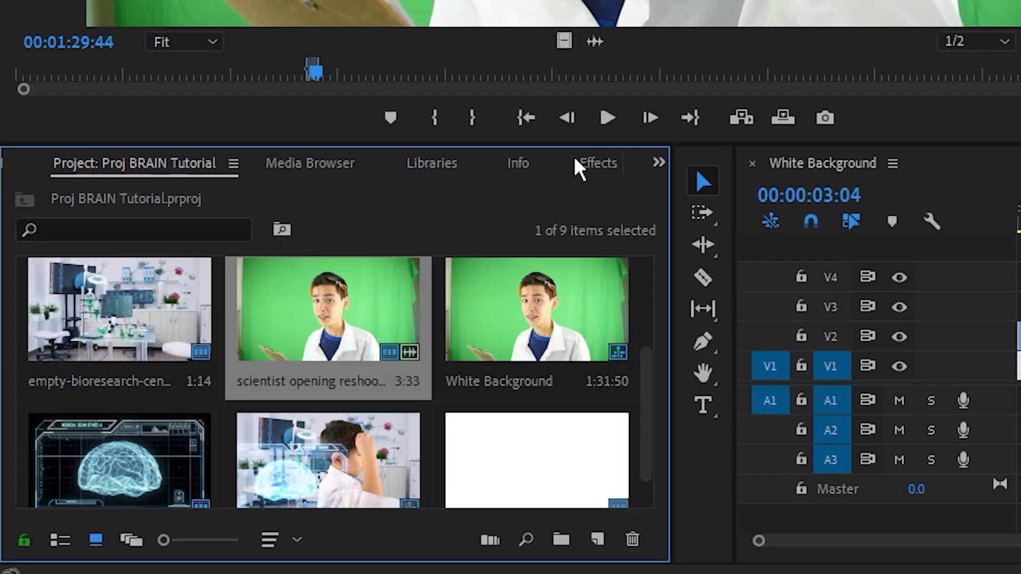
Apply the Crop effect to the scientist clip.
click(589, 165)
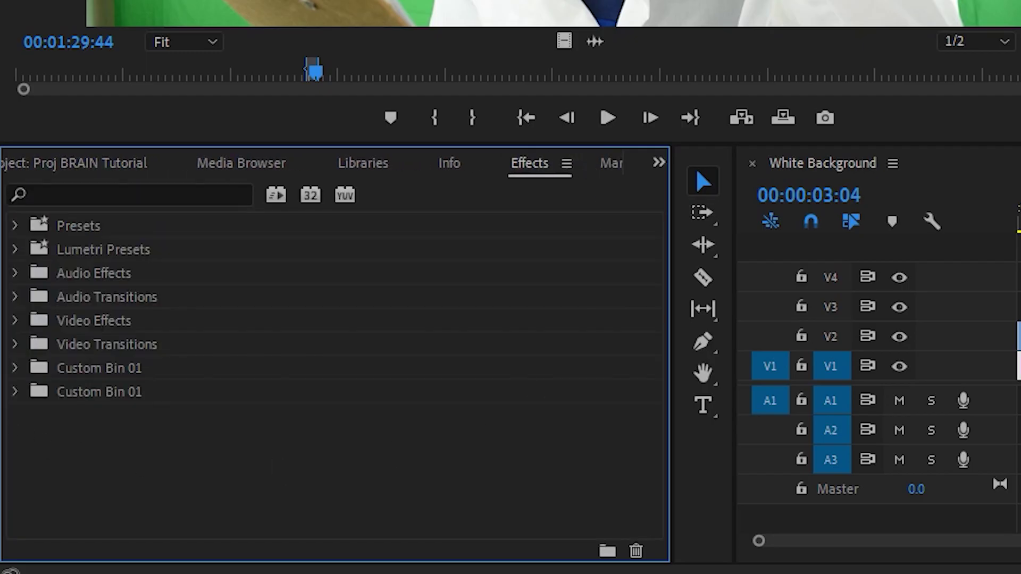
click(110, 193)
text(crop)
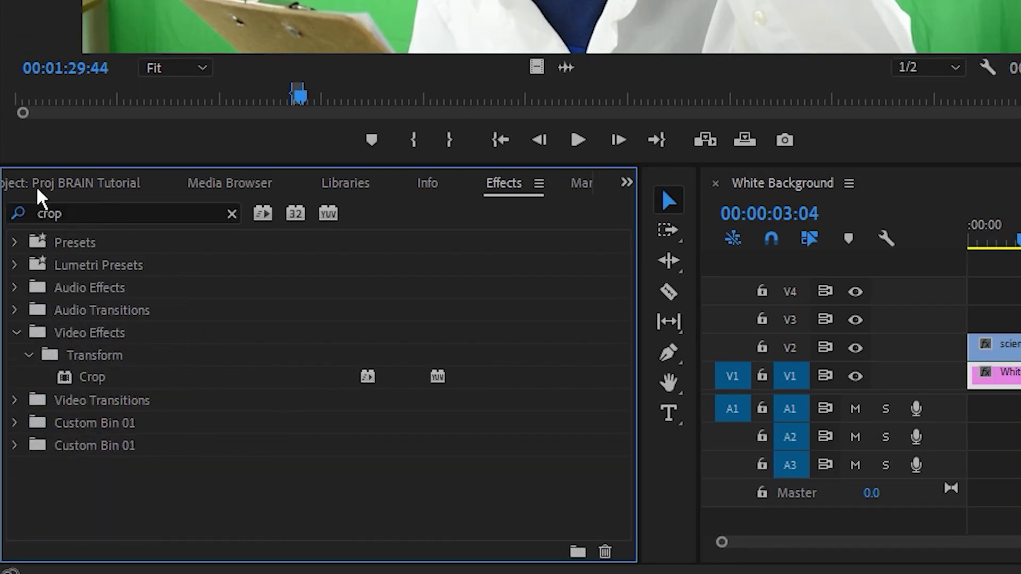
click(94, 374)
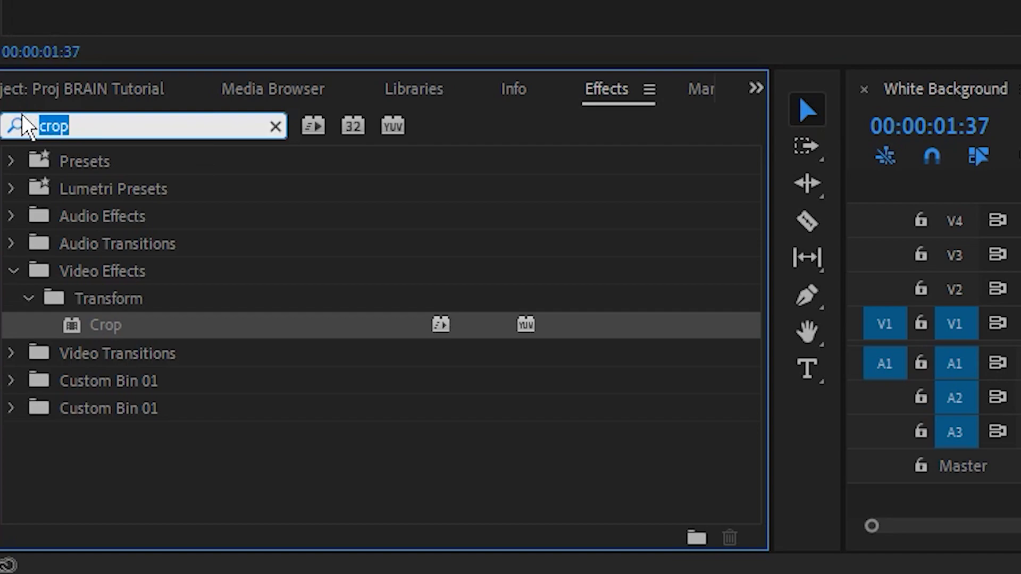
Apply Ultra Key to the scientist clip with the Aggressive setting.
text(ultra key)
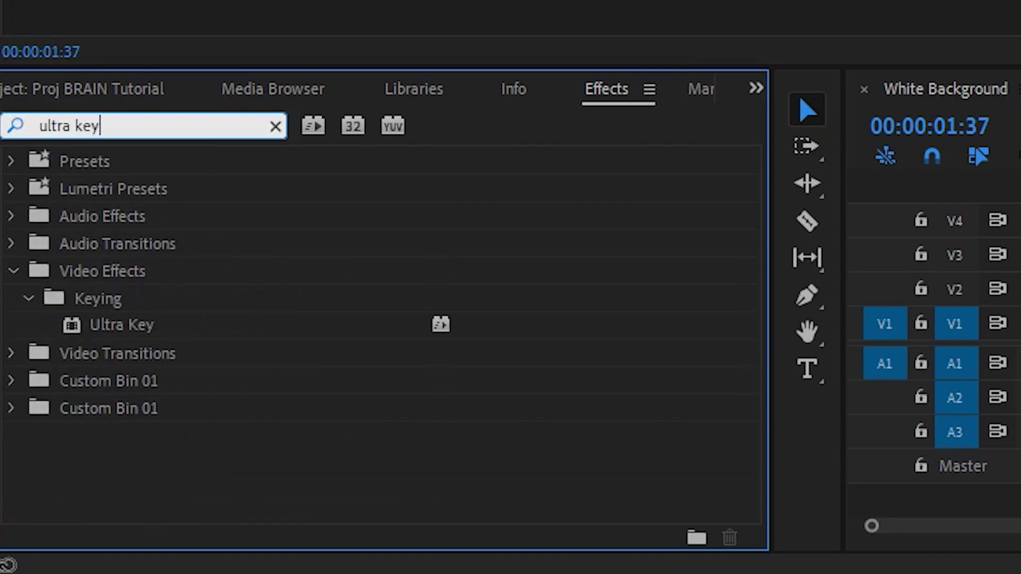
drag(124, 326, 700, 73)
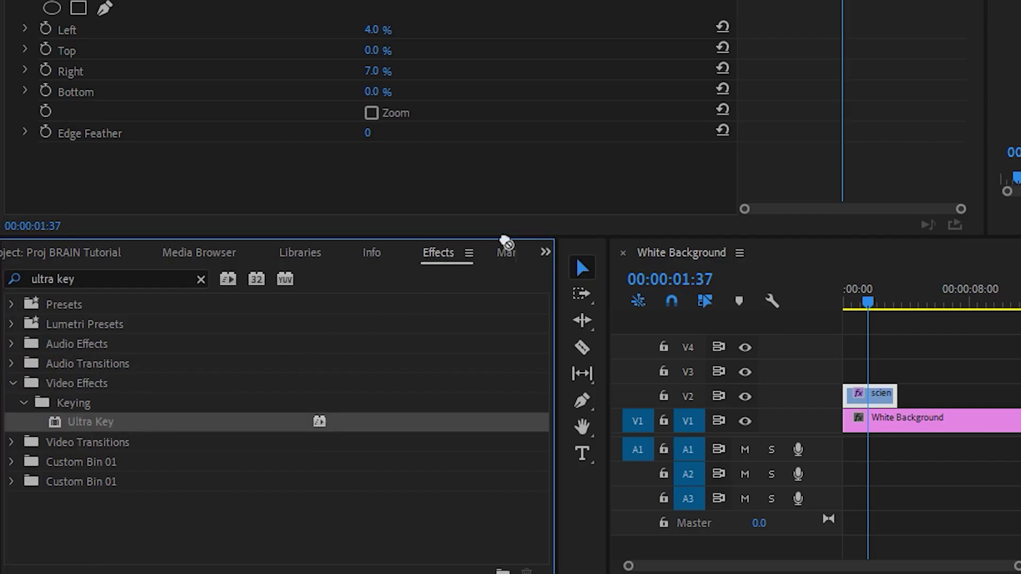
drag(505, 242, 857, 398)
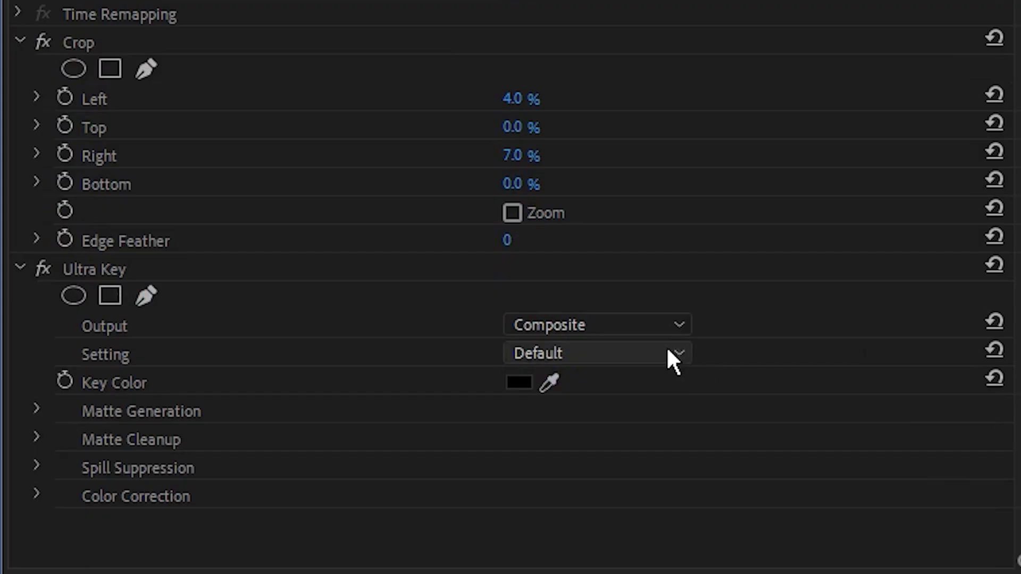
click(467, 216)
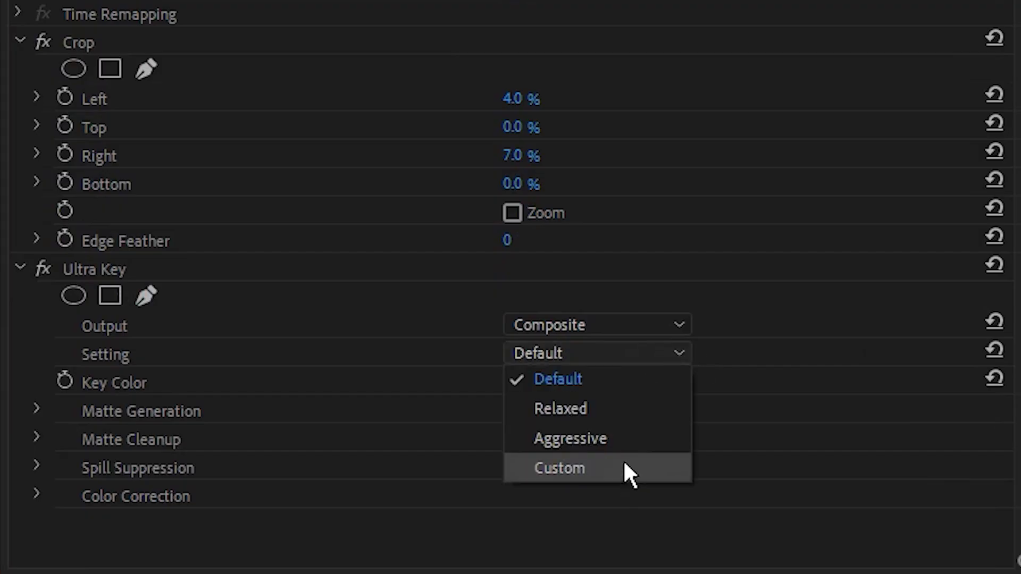
click(625, 439)
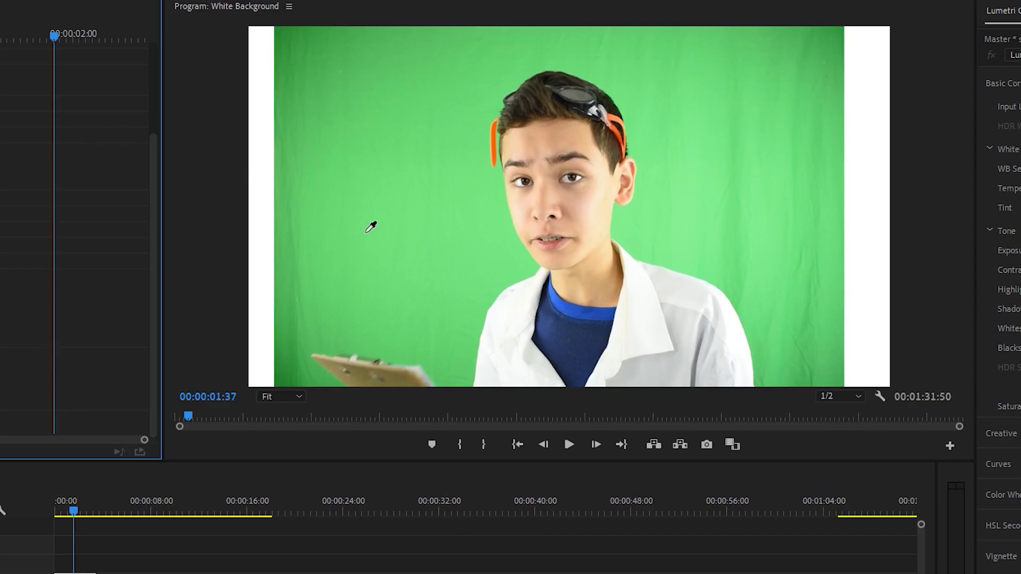
Sample the green backdrop as the key colour and adjust the Matte Cleanup values.
click(433, 195)
click(499, 260)
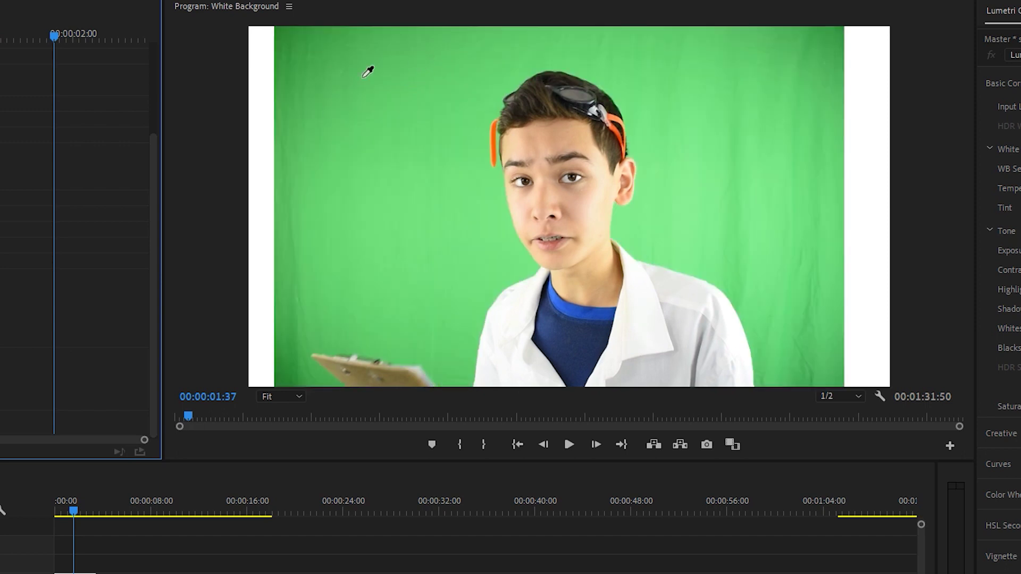
click(364, 77)
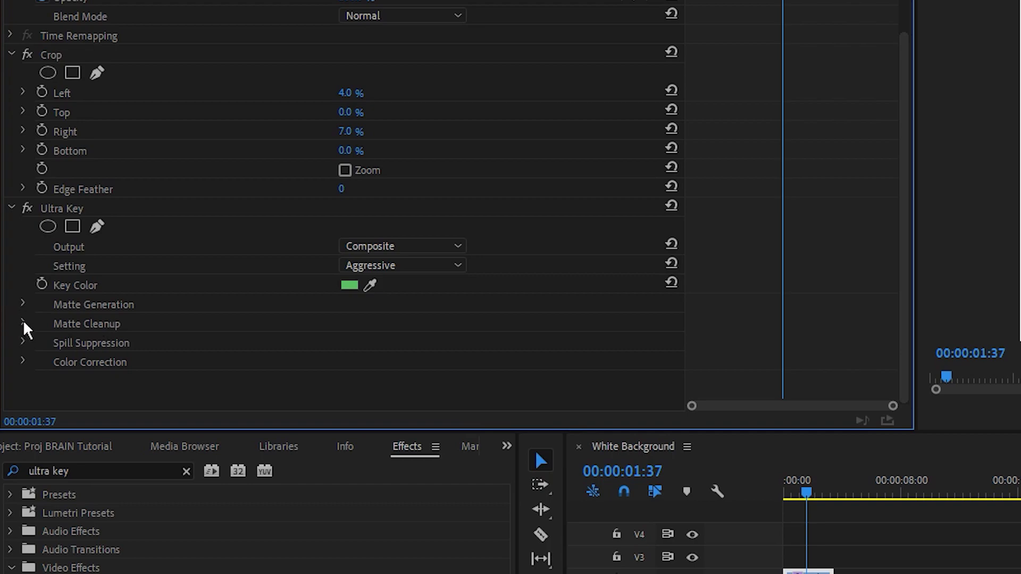
click(23, 323)
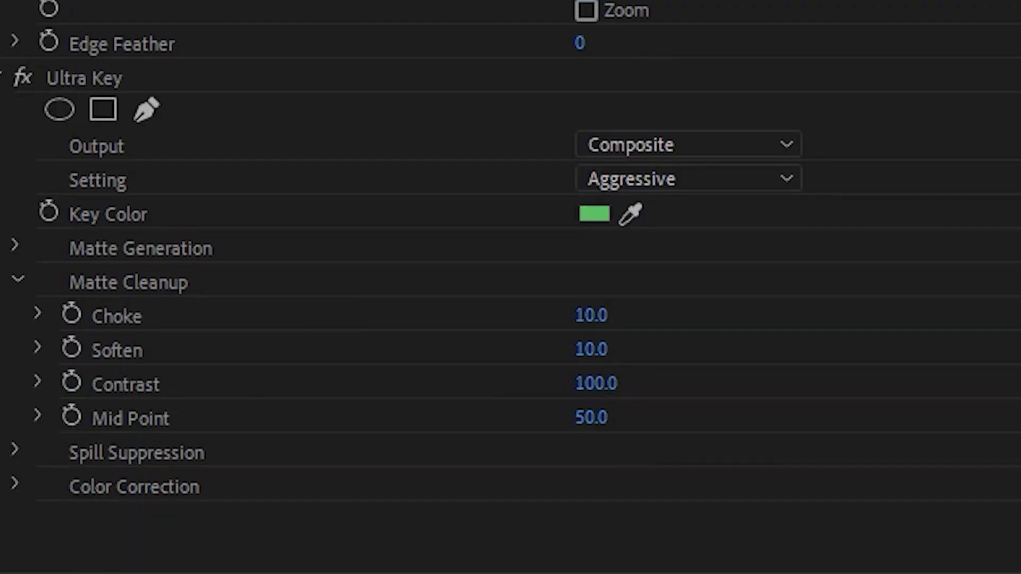
drag(591, 419, 575, 422)
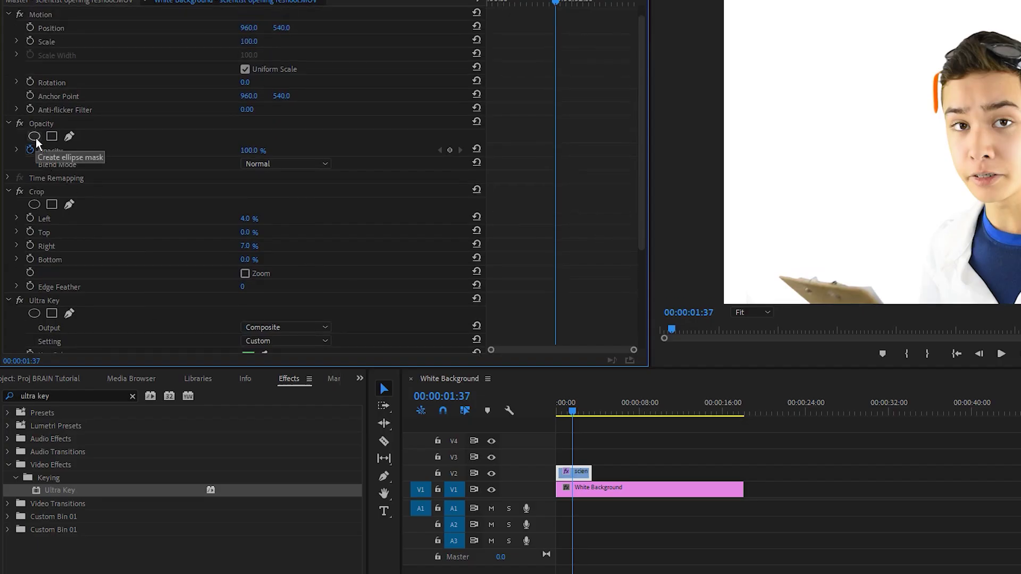
Add an Opacity ellipse mask over the scientist's face, then deselect it to judge the result.
click(34, 137)
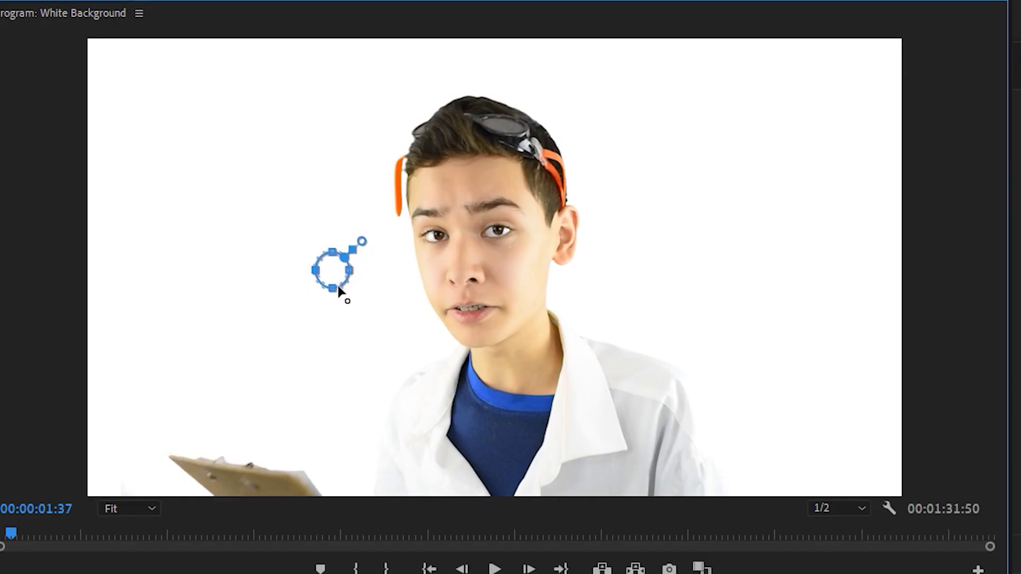
drag(333, 270, 107, 499)
click(1, 346)
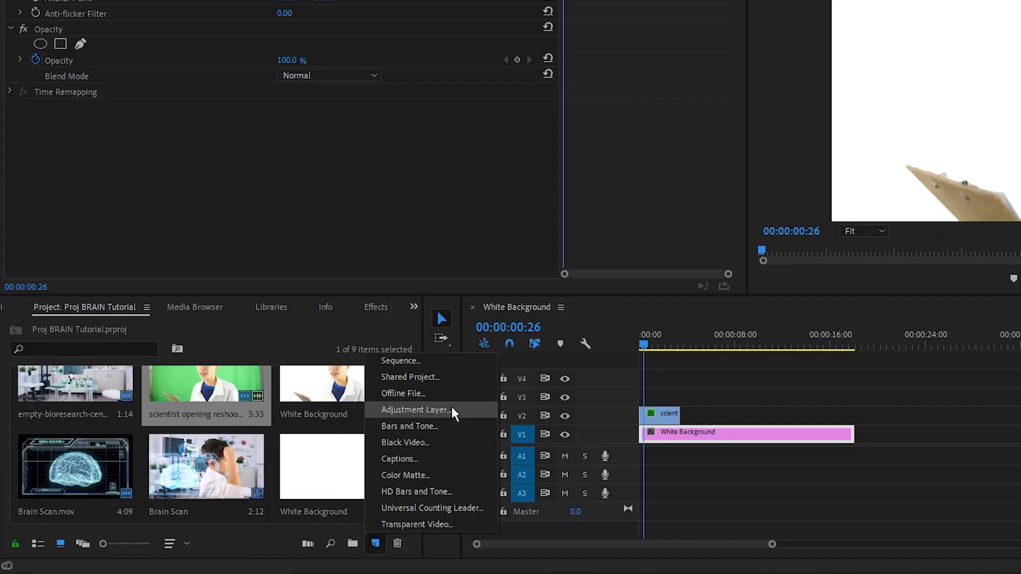
Add an adjustment layer on V3 across the sequence, cropping Top and Bottom by 13%.
click(454, 413)
click(552, 341)
drag(319, 272, 294, 327)
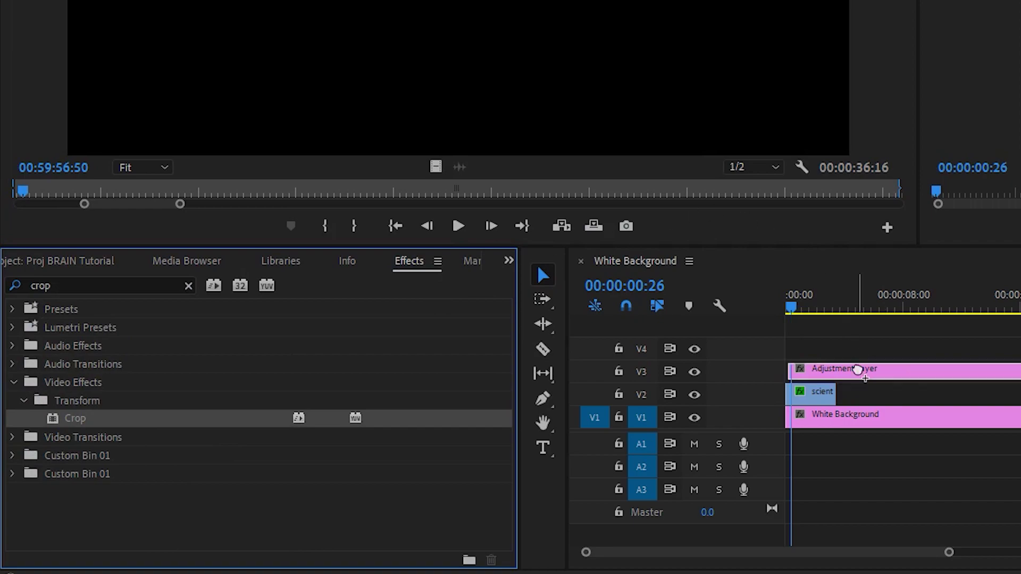
click(862, 370)
text(3)
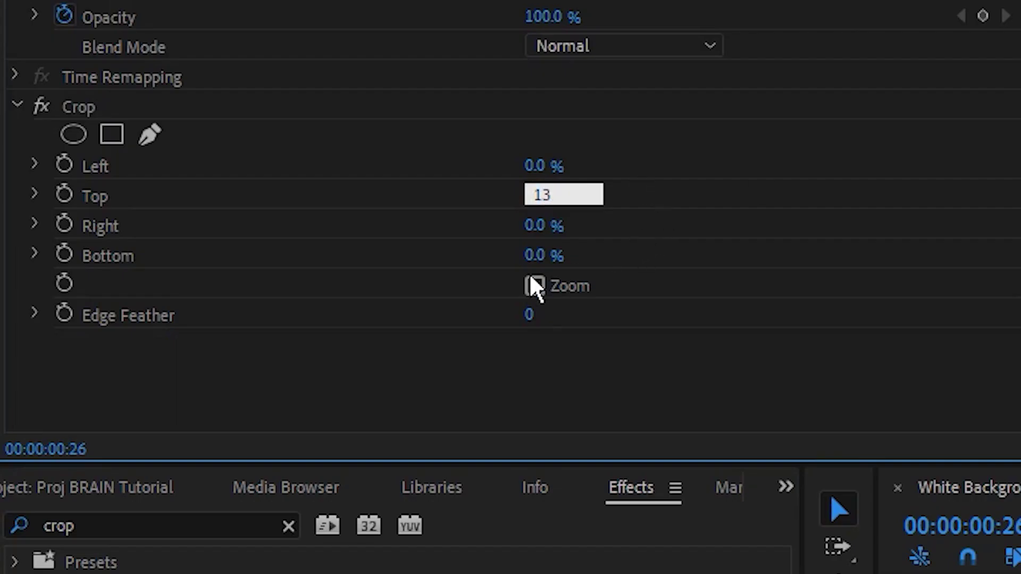
click(548, 254)
text(13)
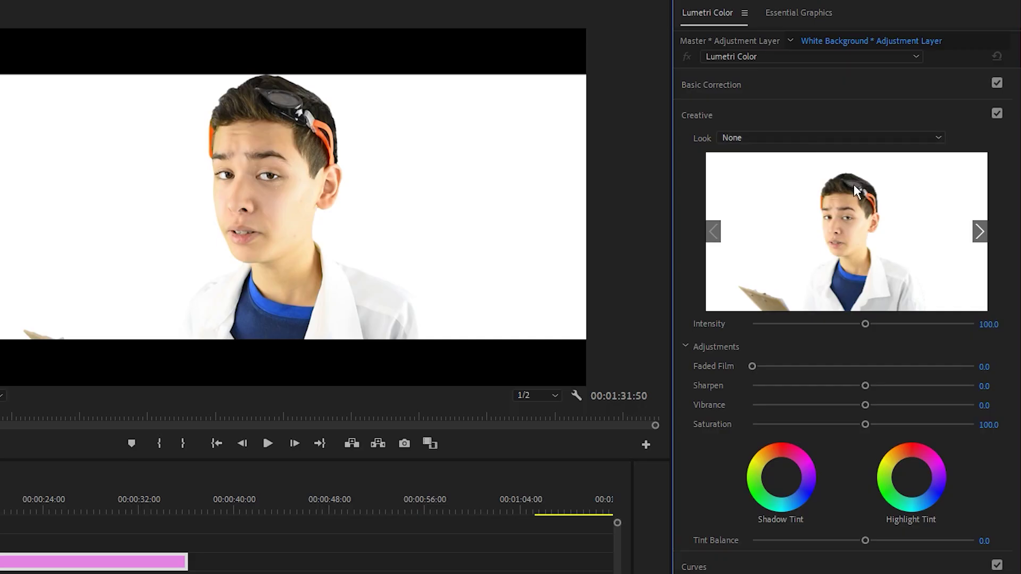
In Lumetri Basic Correction, raise Shadows to about 12.4 and Exposure to 0.2.
click(786, 89)
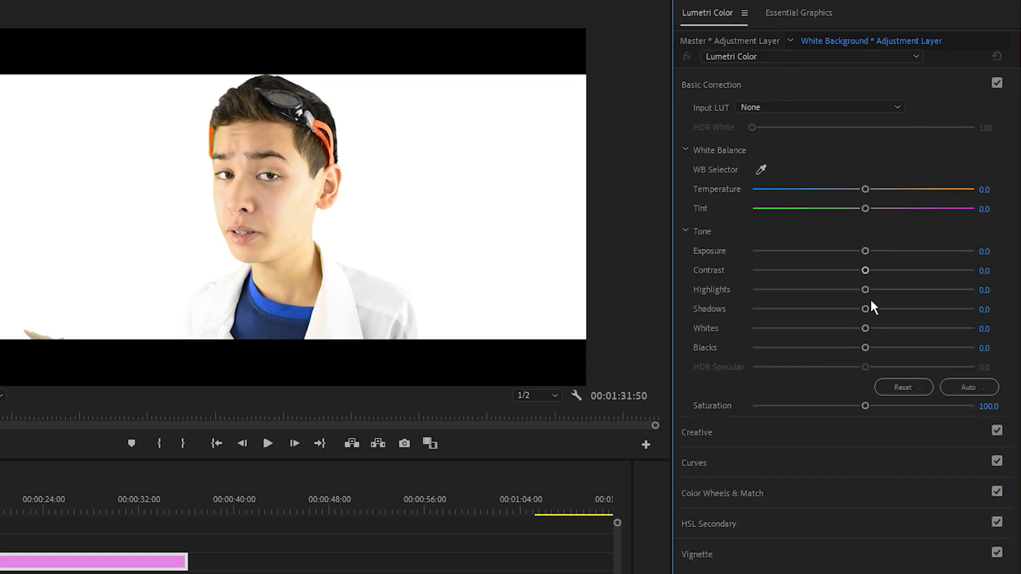
drag(866, 309, 878, 309)
drag(866, 251, 867, 251)
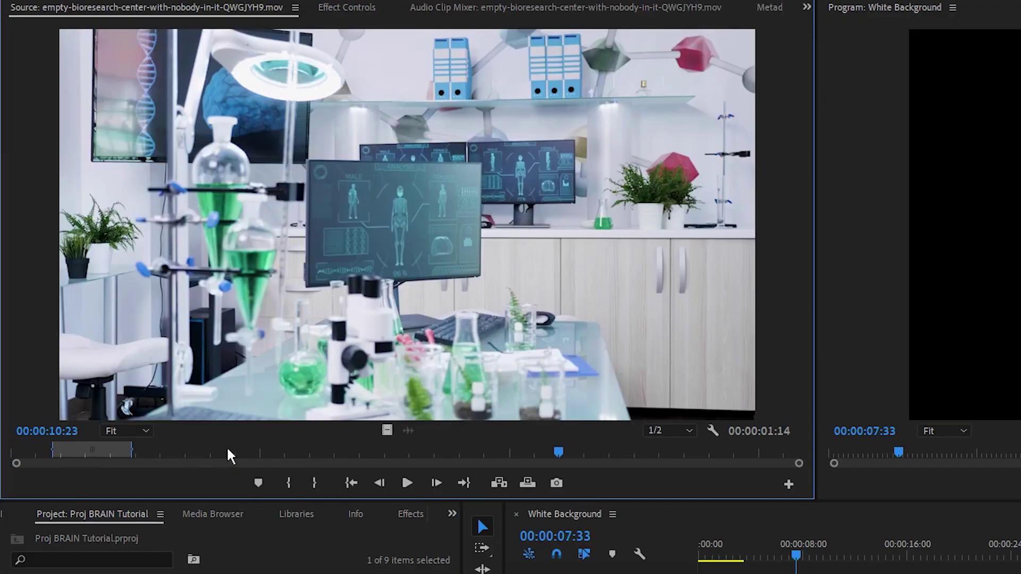
Scrub the empty bioresearch lab clip back to its start in the Source monitor.
drag(237, 446, 13, 451)
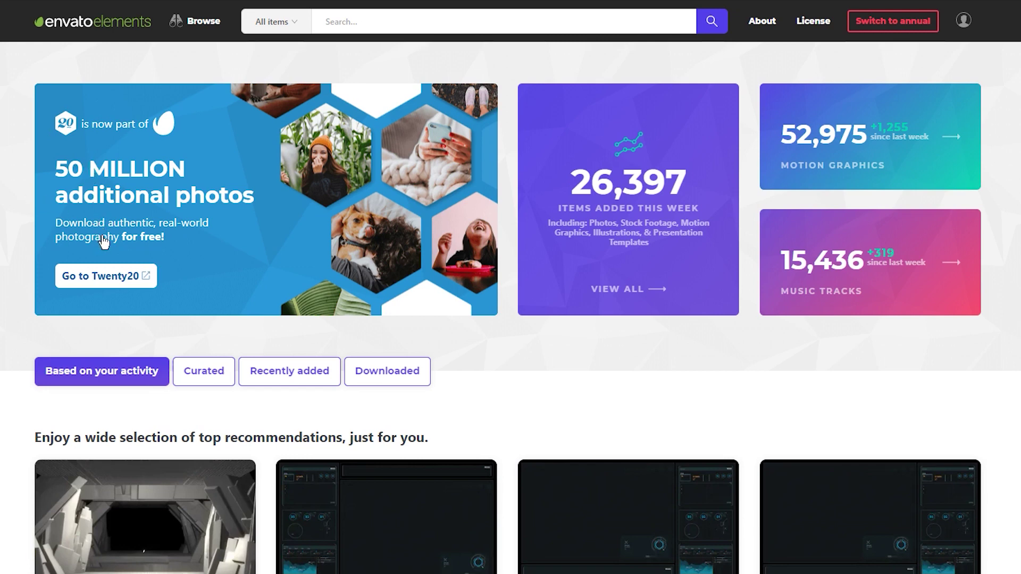
Scroll through the My Downloads list of Project BRAIN assets, including the Holographic Brain Scan HUD.
scroll(307, 177, down, 5)
scroll(305, 219, up, 2)
scroll(307, 203, up, 3)
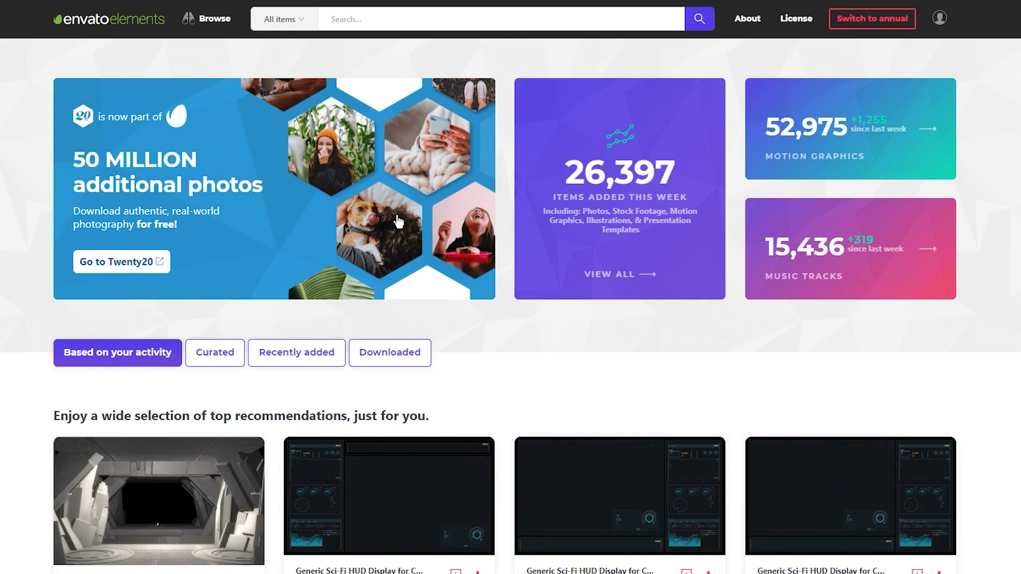
scroll(559, 240, down, 4)
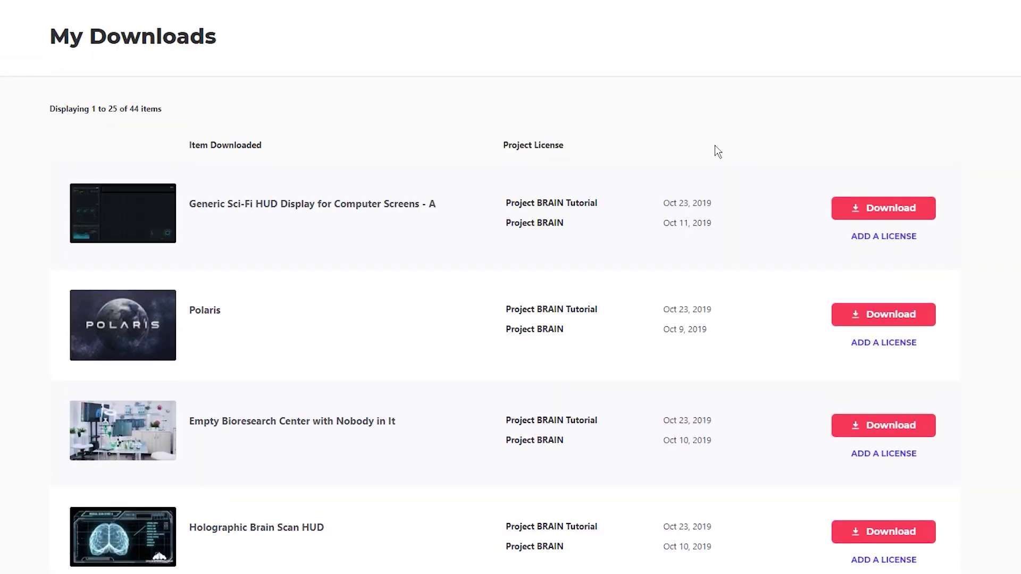
scroll(717, 152, down, 3)
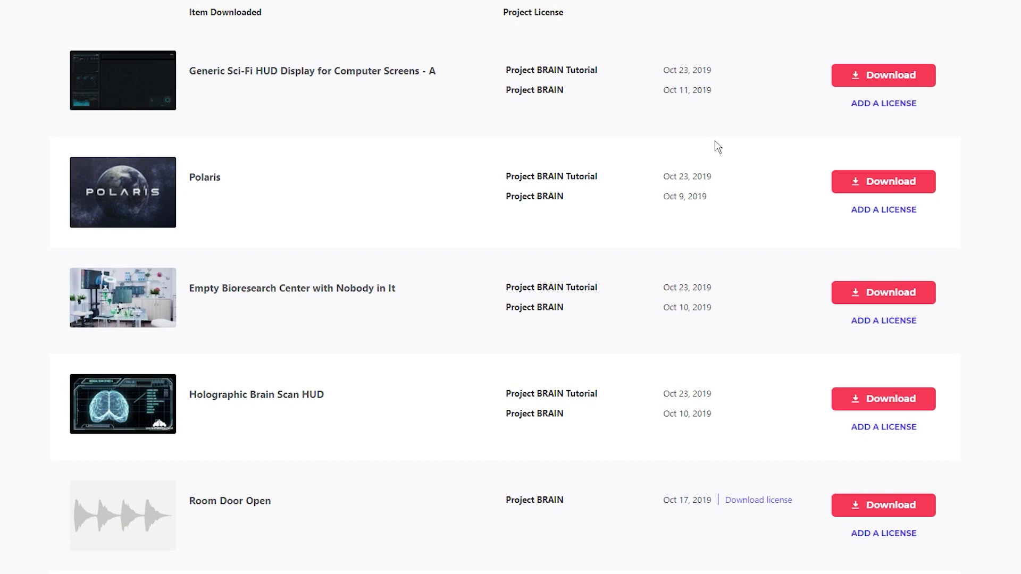
scroll(716, 146, down, 4)
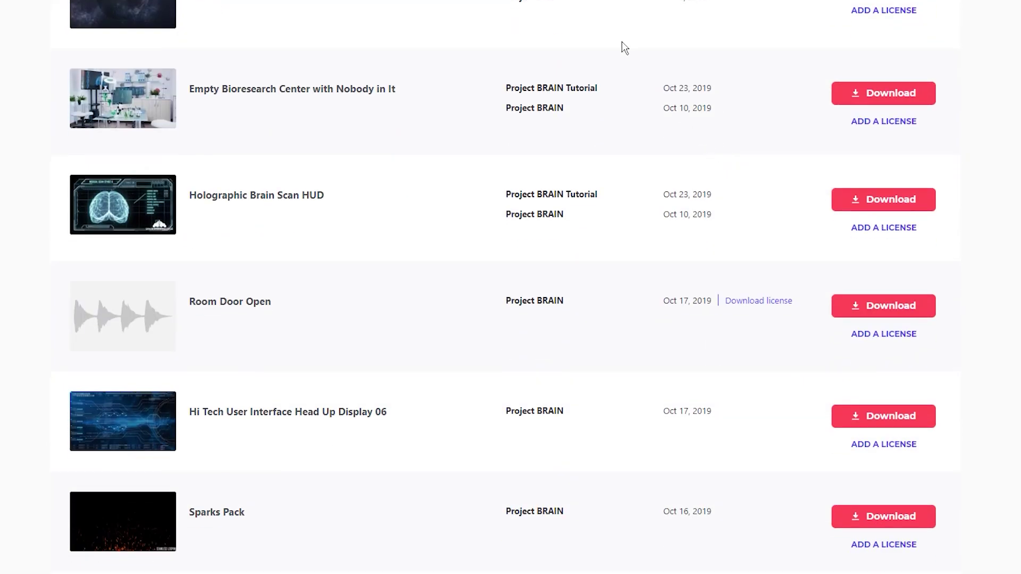
scroll(625, 48, down, 3)
scroll(626, 53, down, 4)
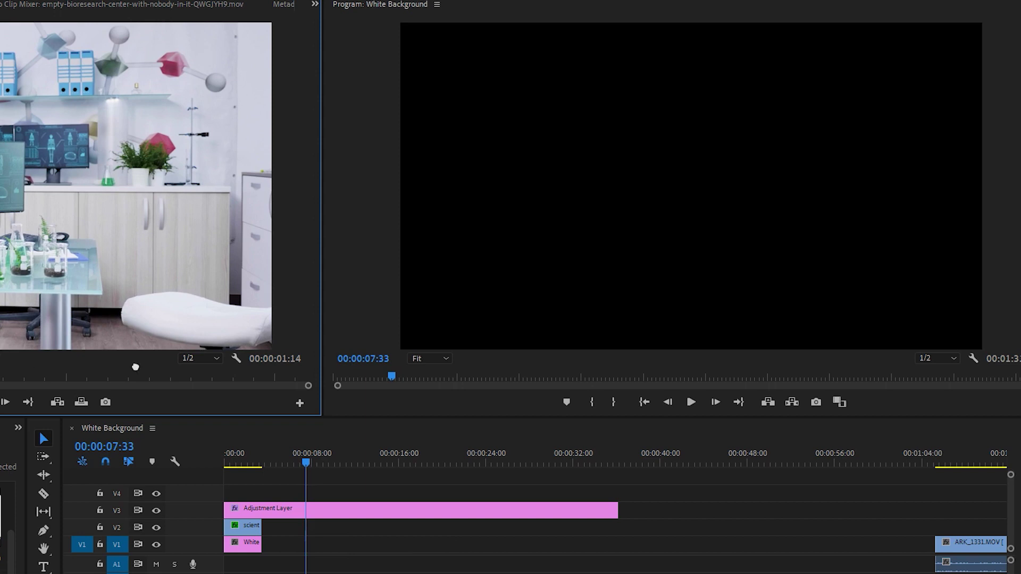
Place the lab clip on V1 near 00:00:16, freeze it with Add Frame Hold, and extend it.
drag(250, 370, 392, 545)
drag(305, 475, 389, 484)
right_click(393, 544)
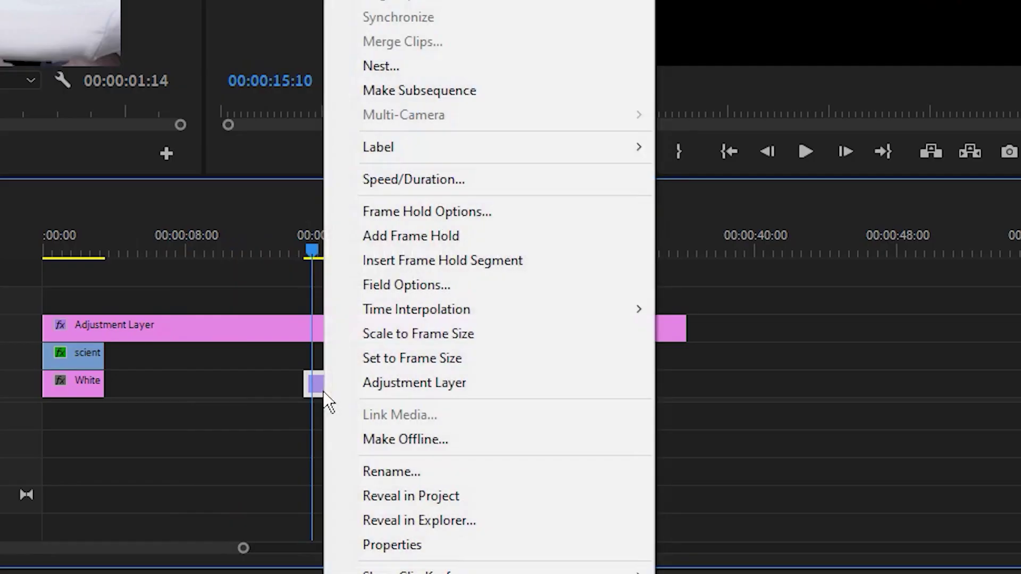
click(383, 237)
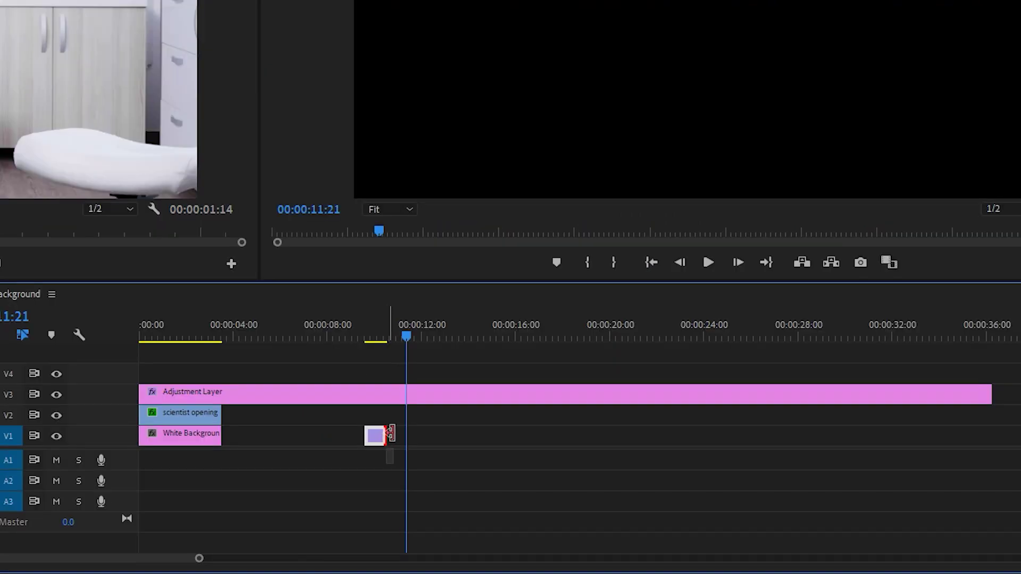
drag(391, 437, 520, 437)
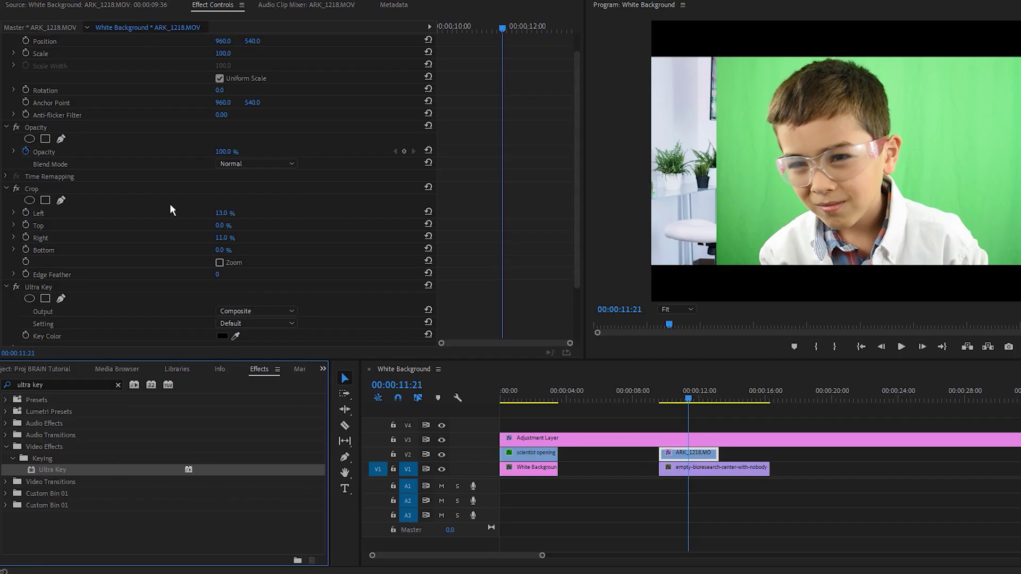
Set Ultra Key to Aggressive and sample the green behind the boy as the key colour.
scroll(240, 324, down, 2)
click(257, 277)
click(256, 315)
click(236, 290)
click(949, 135)
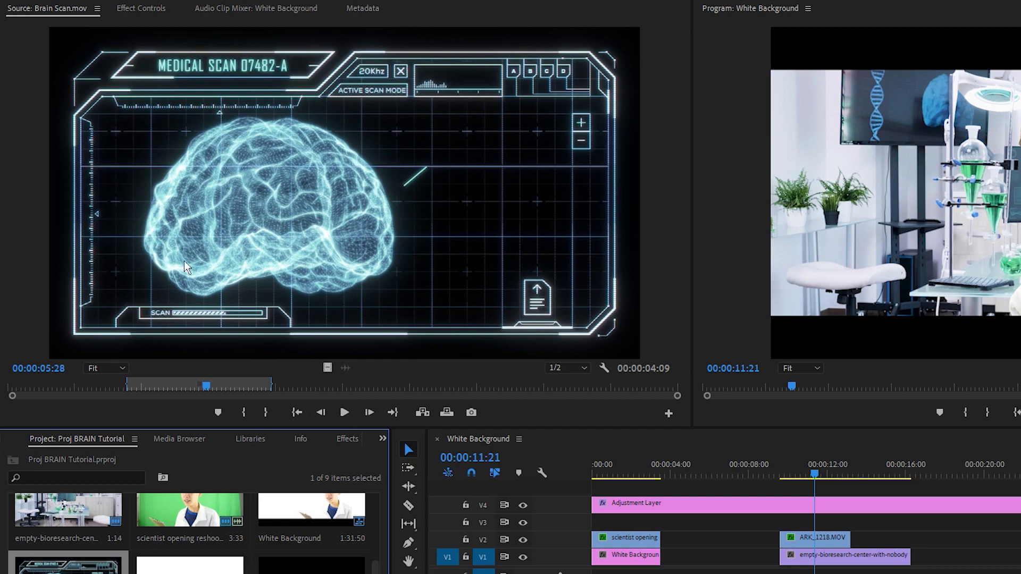
Place Brain Scan.mov on V3 above the boy and set its blend mode to Screen.
drag(326, 368, 774, 522)
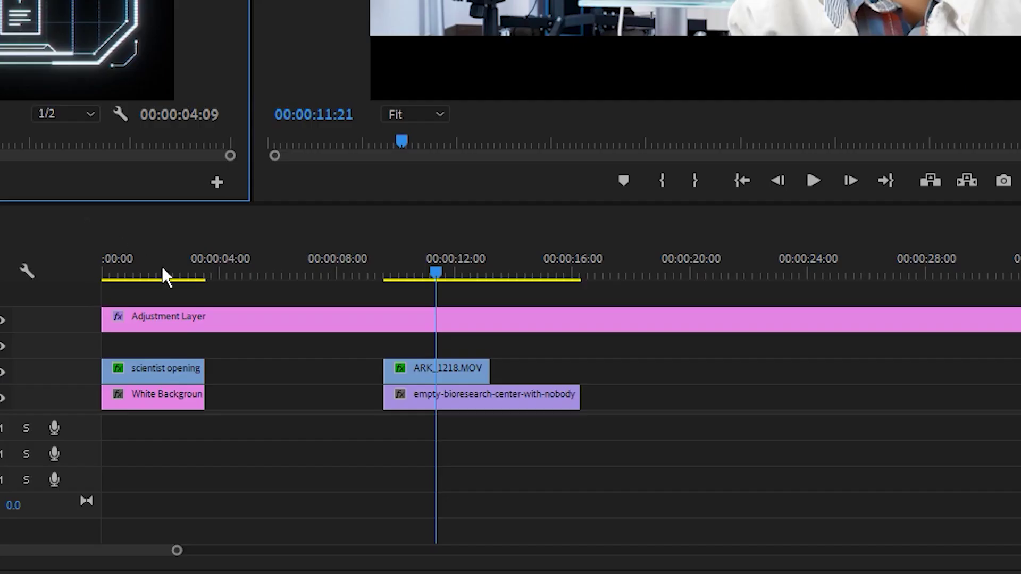
drag(377, 345, 392, 346)
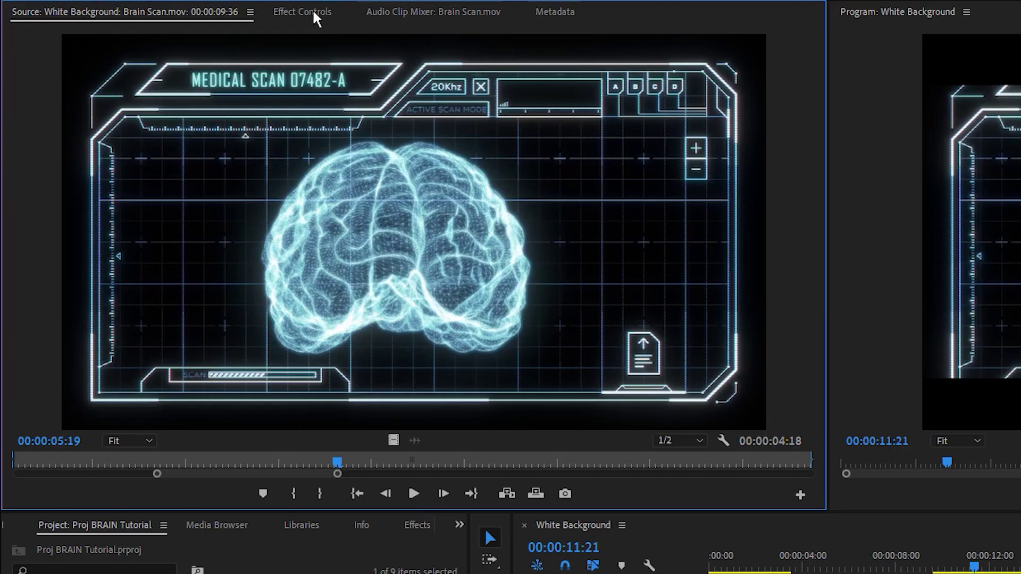
click(312, 14)
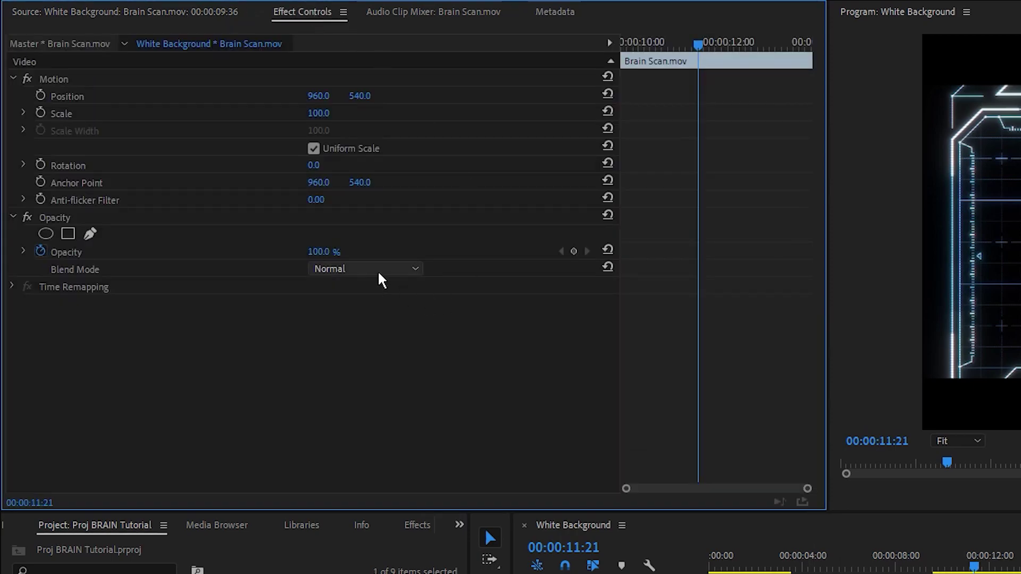
click(964, 277)
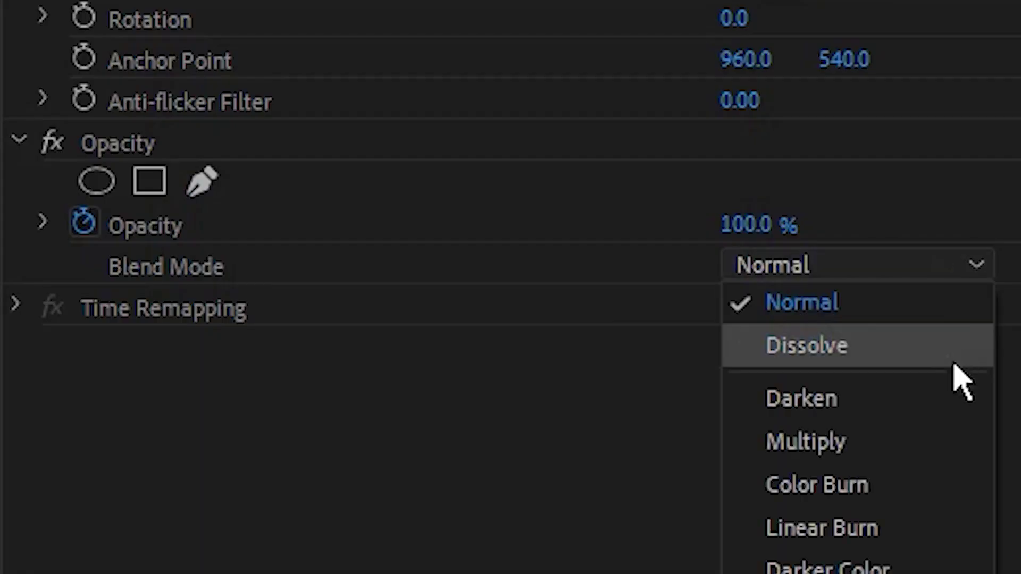
click(904, 477)
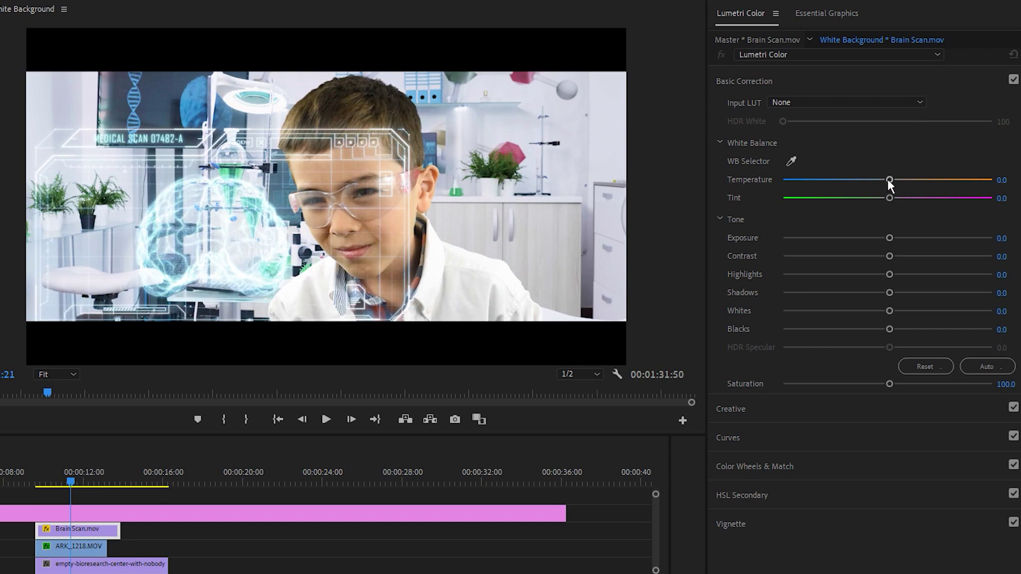
Grade the brain scan in Lumetri to Temperature -100 and Exposure 0.4.
drag(888, 180, 825, 181)
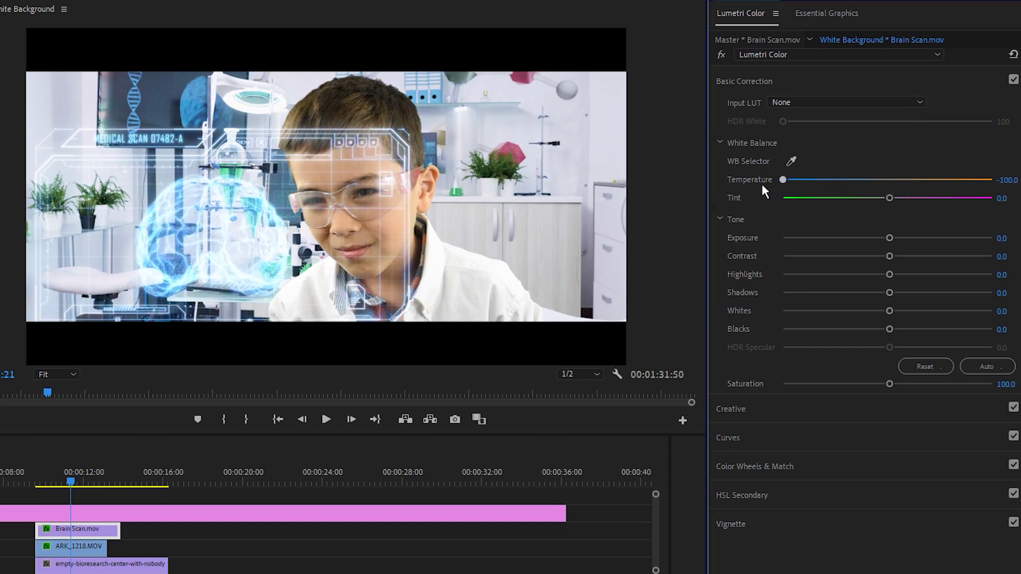
drag(763, 189, 765, 189)
drag(886, 238, 890, 239)
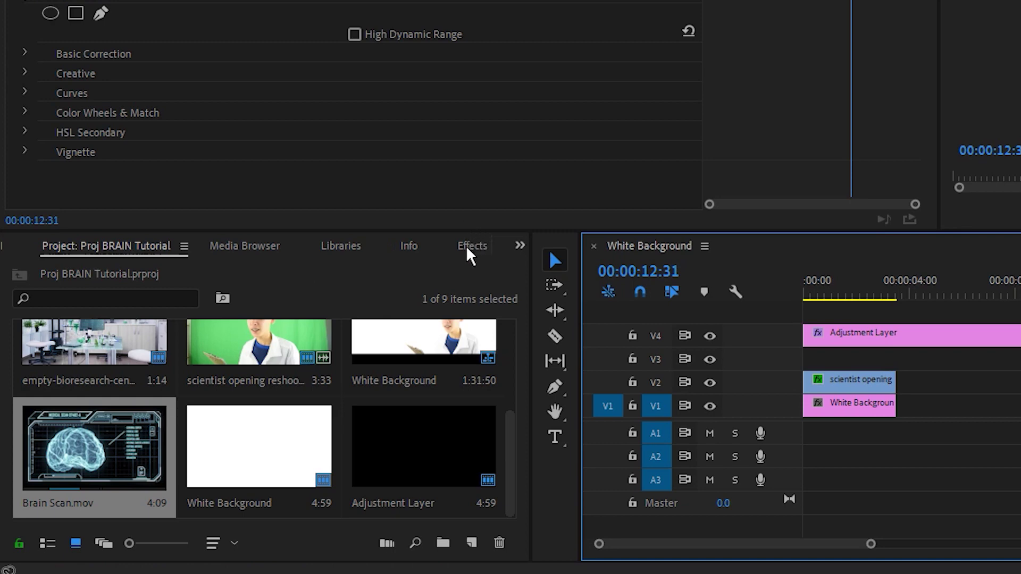
Search the Effects panel for 'flip' and apply Horizontal Flip to Brain Scan.mov.
click(468, 257)
click(122, 273)
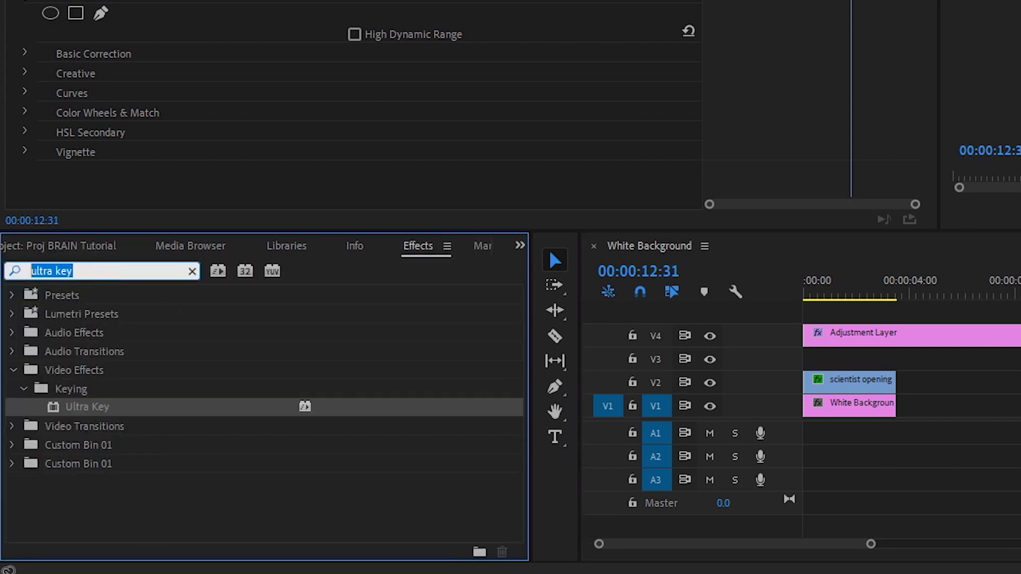
text(flip)
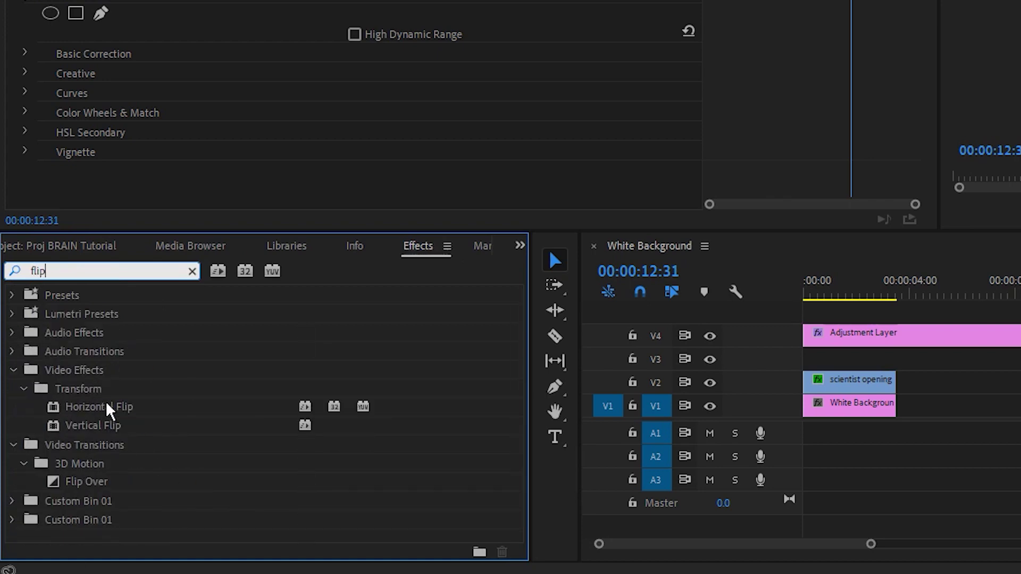
drag(117, 407, 1020, 361)
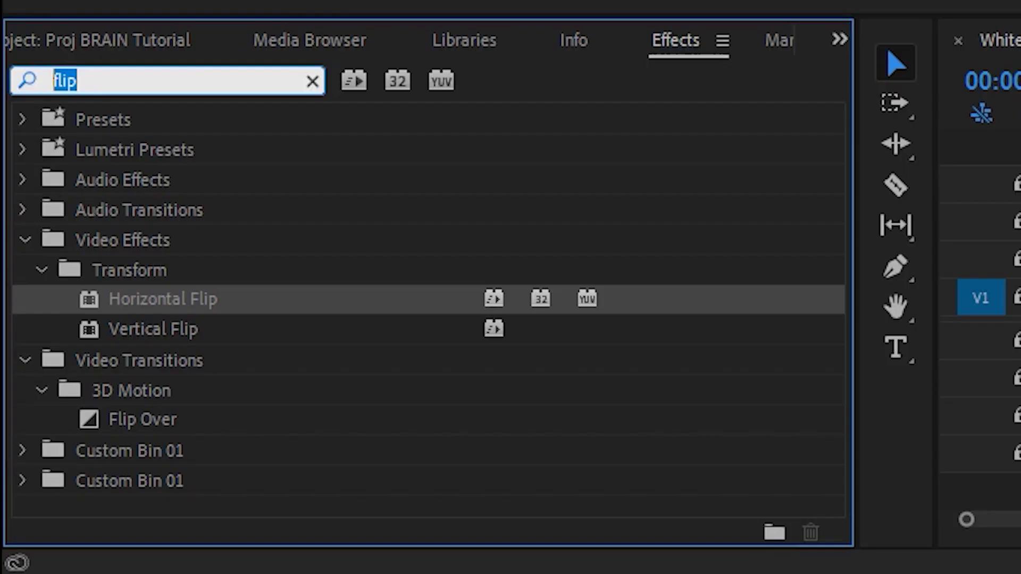
Apply Gaussian Blur to the empty-bioresearch lab still and adjust its Blurriness value.
text(gaussian)
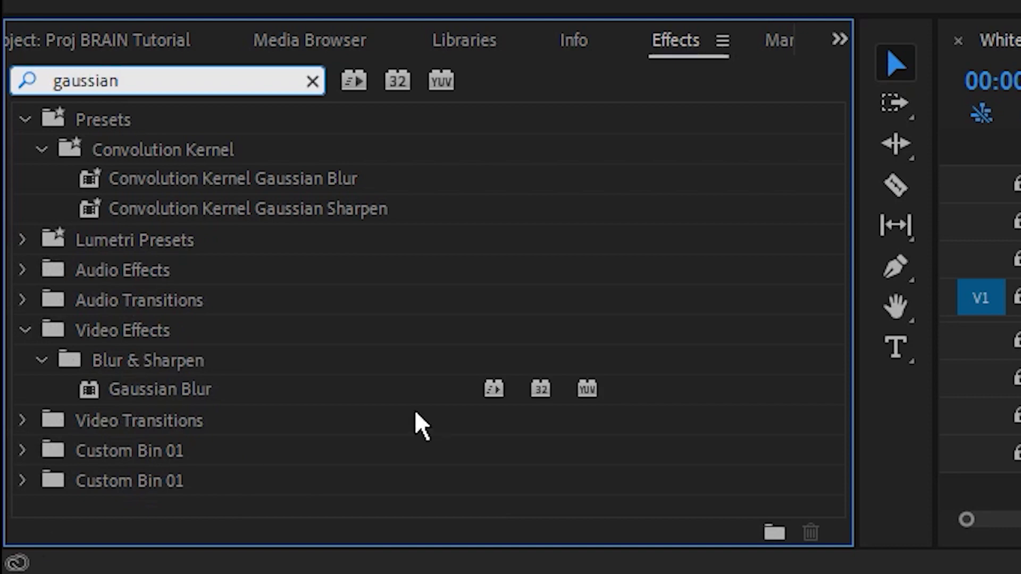
drag(400, 392, 441, 308)
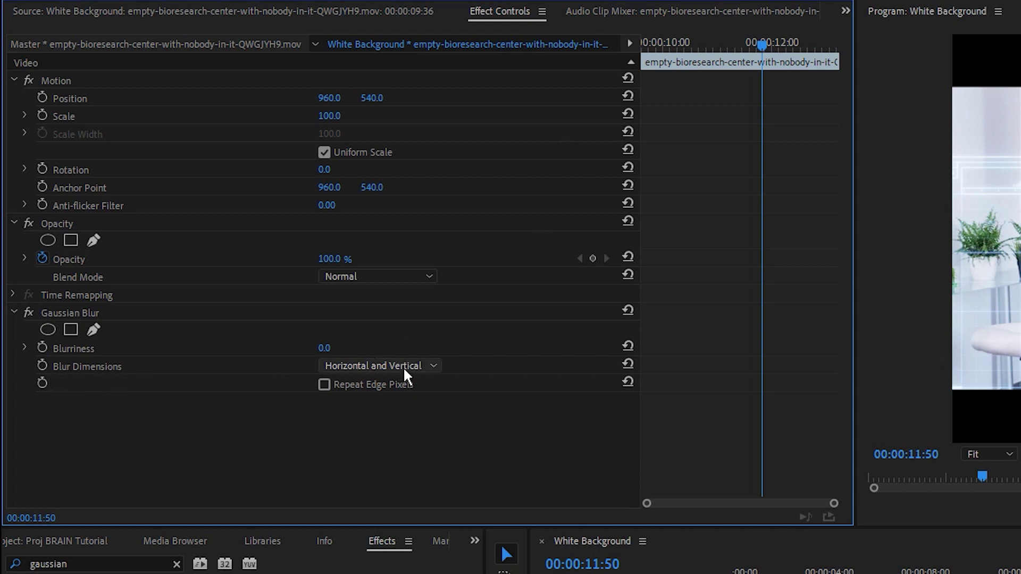
click(340, 345)
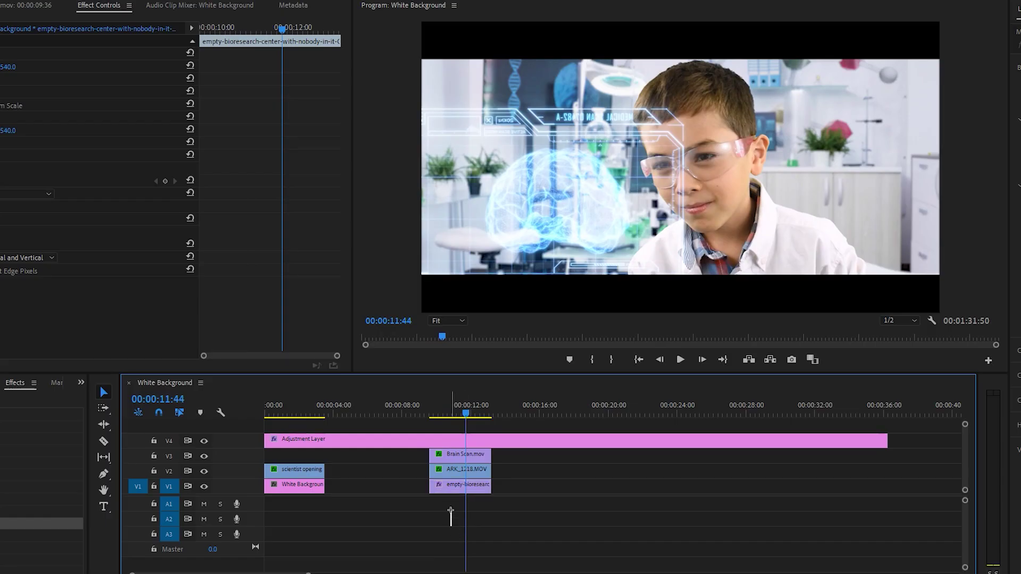
Nest the three stacked clips at 00:00:12 and start typing the nested sequence name.
drag(451, 511, 458, 459)
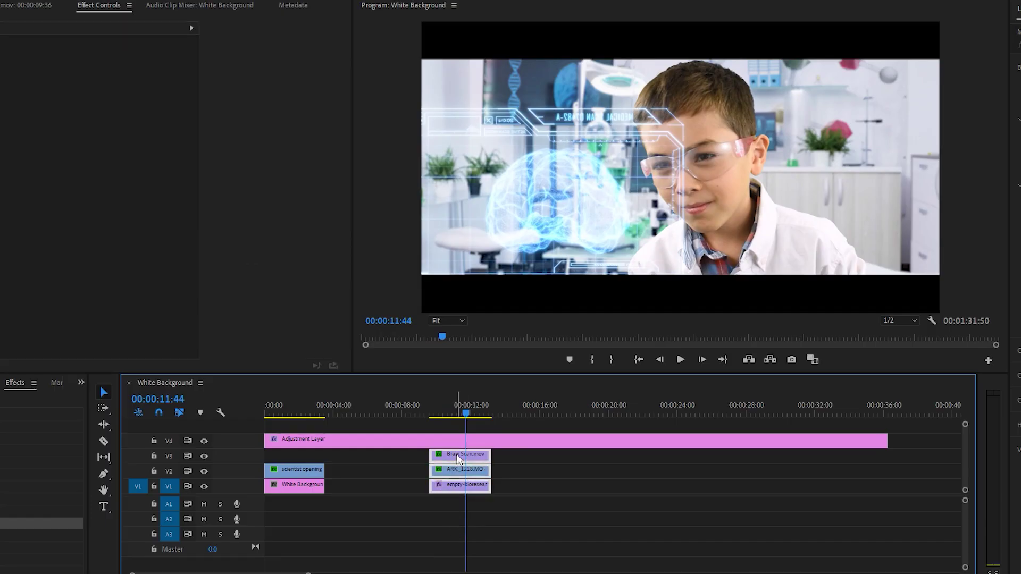
right_click(459, 458)
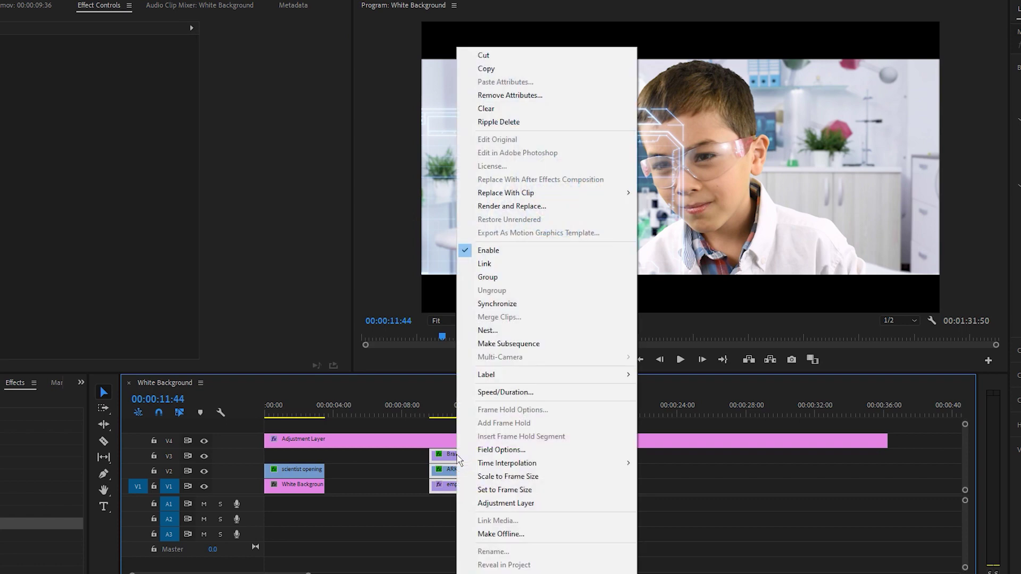
click(513, 333)
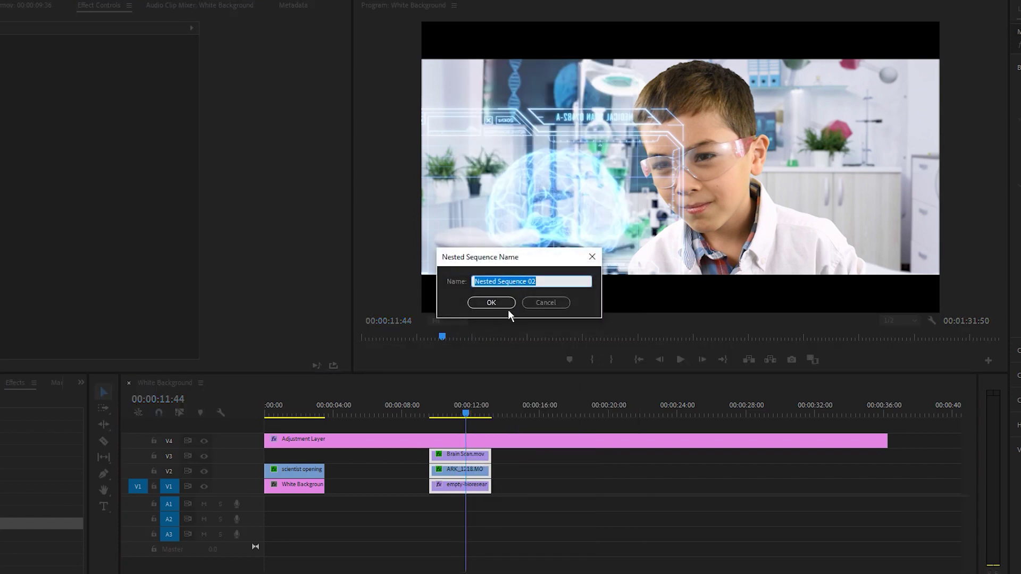
text(B)
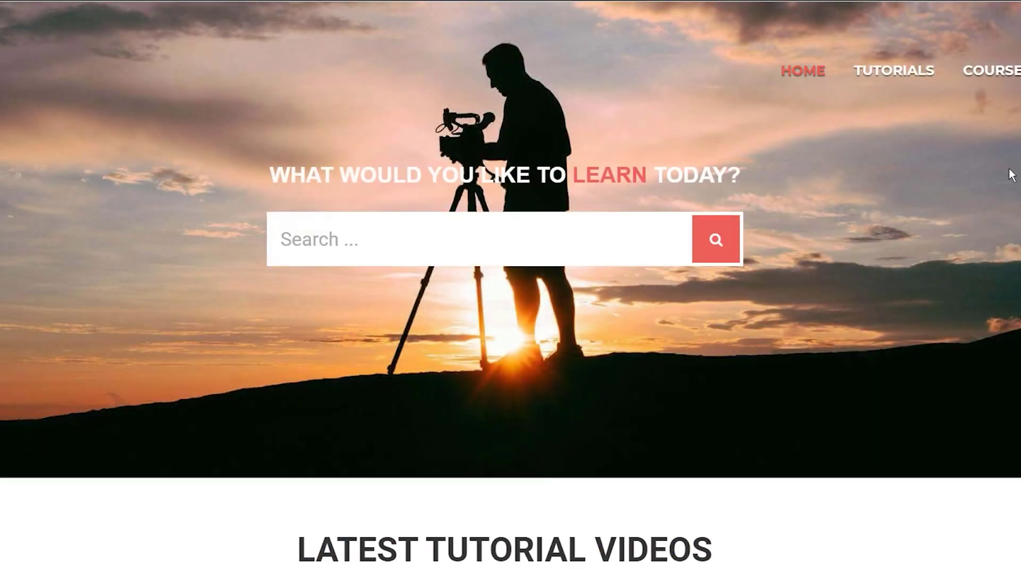
Scroll through the Cinecom.net home page to browse the tutorials and designer packs.
scroll(1011, 177, down, 10)
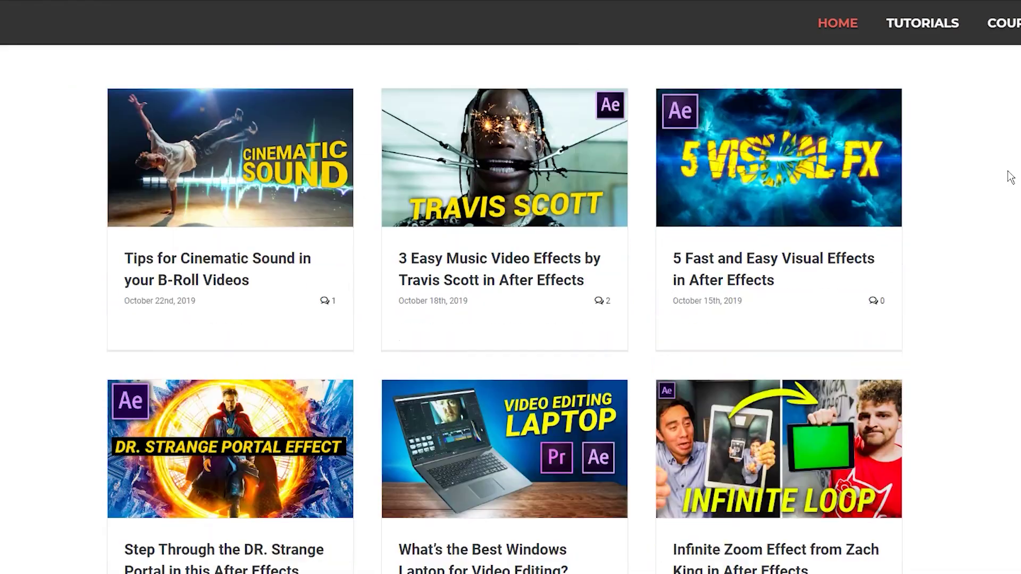
scroll(1010, 177, up, 15)
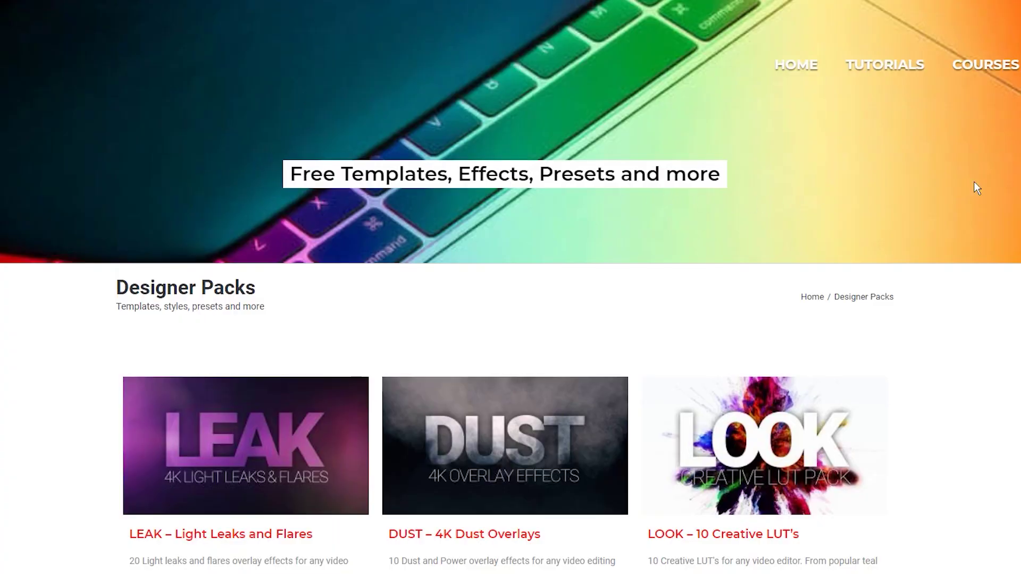
scroll(975, 182, down, 15)
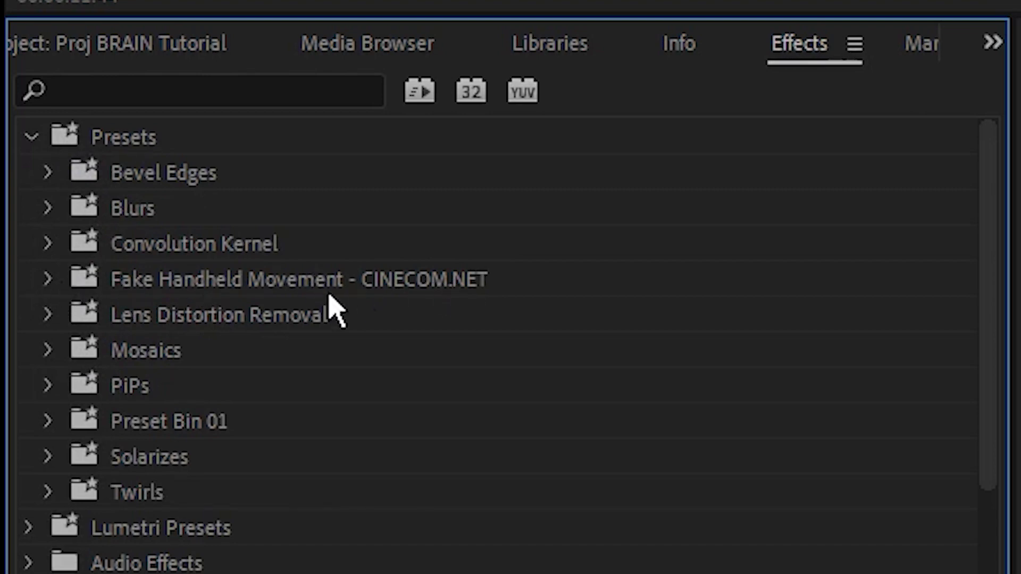
Apply the Wide - Smooth Motion preset from Fake Handheld Movement - CINECOM.NET to the nested clip.
click(49, 282)
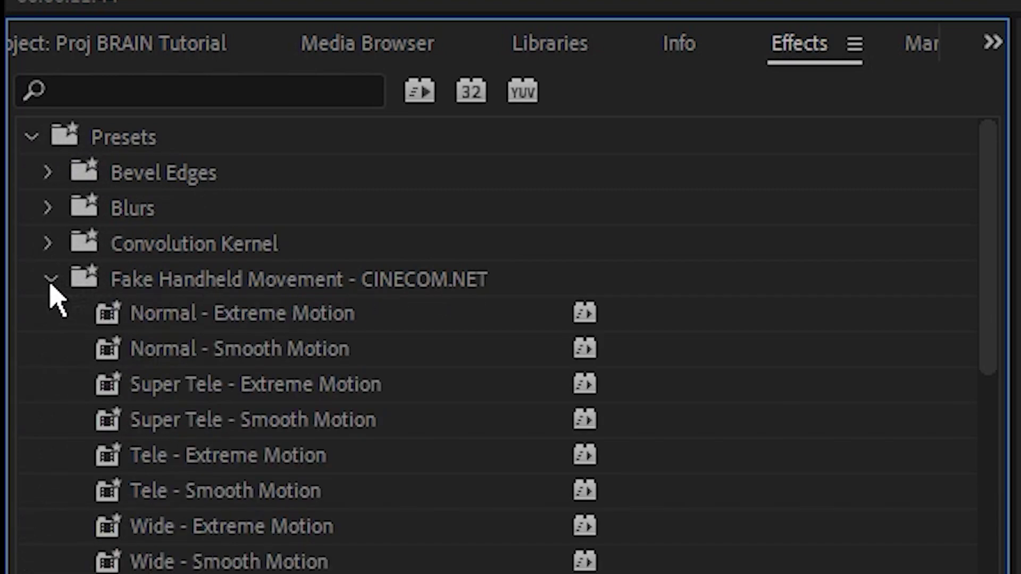
scroll(133, 298, down, 2)
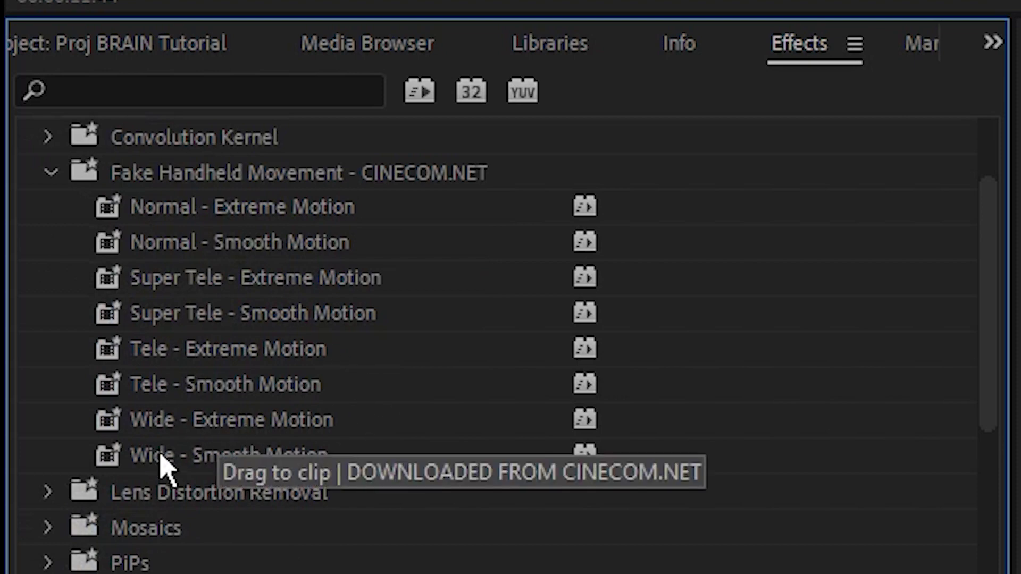
click(171, 460)
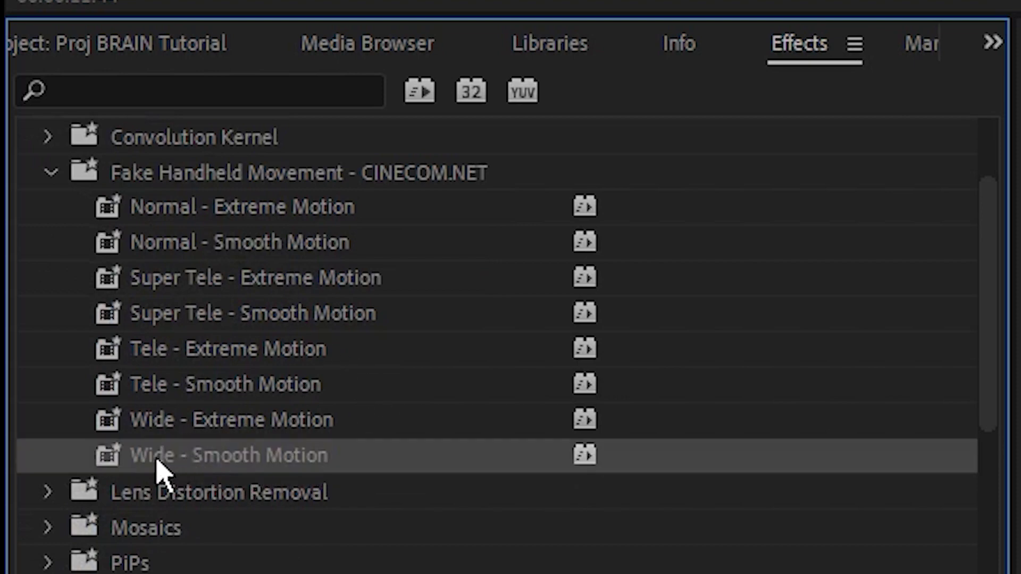
drag(164, 476, 577, 387)
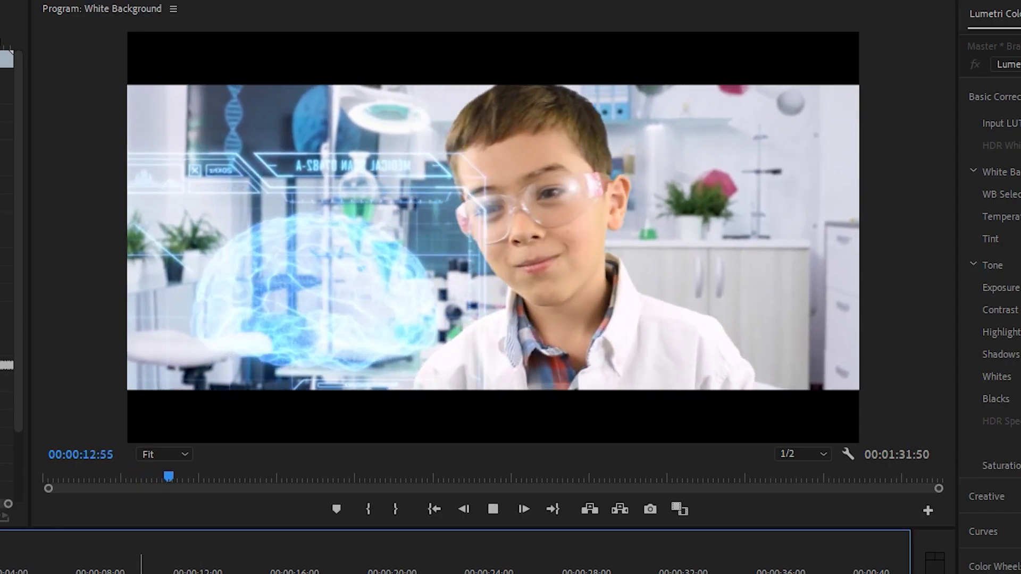
key(space)
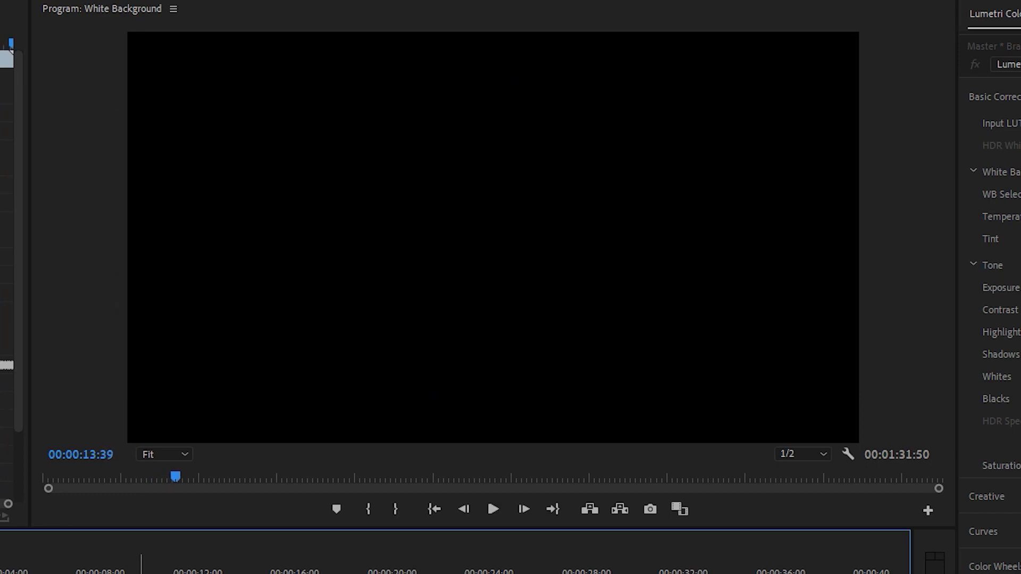
drag(229, 572, 200, 572)
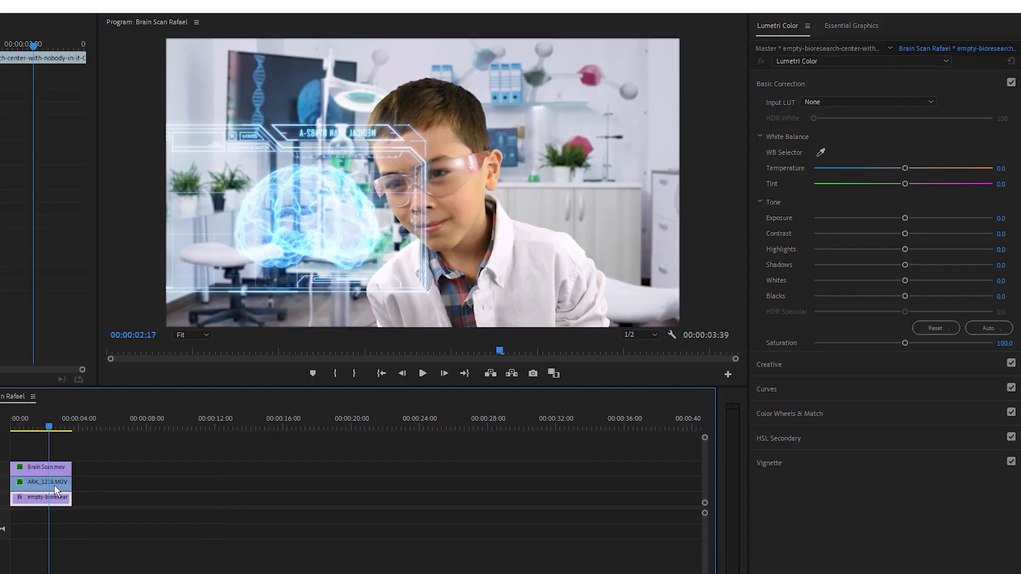
Inside the nested sequence, raise ARK_1218.MOV's Lumetri Exposure to about 0.6.
double_click(56, 483)
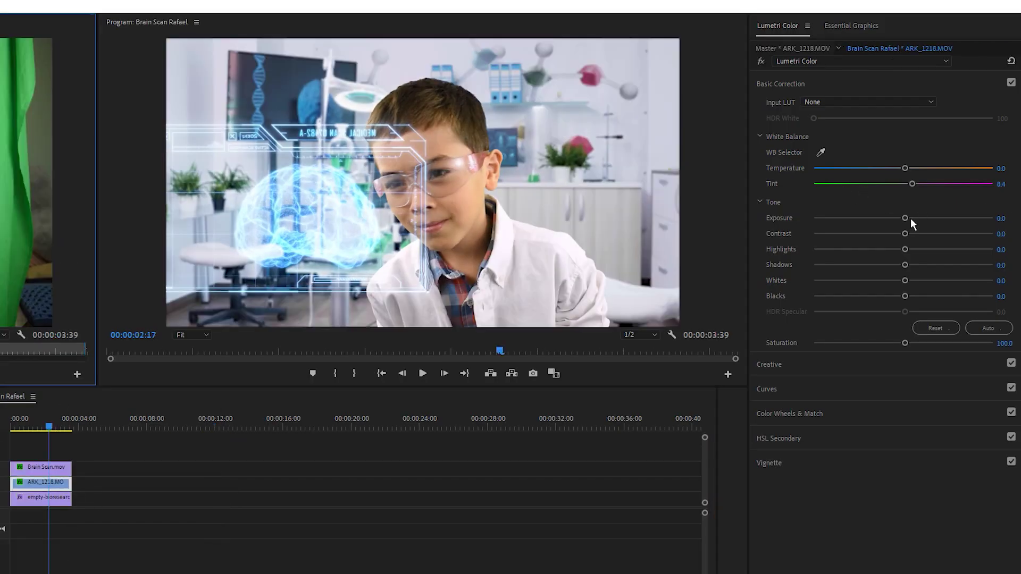
drag(907, 218, 908, 218)
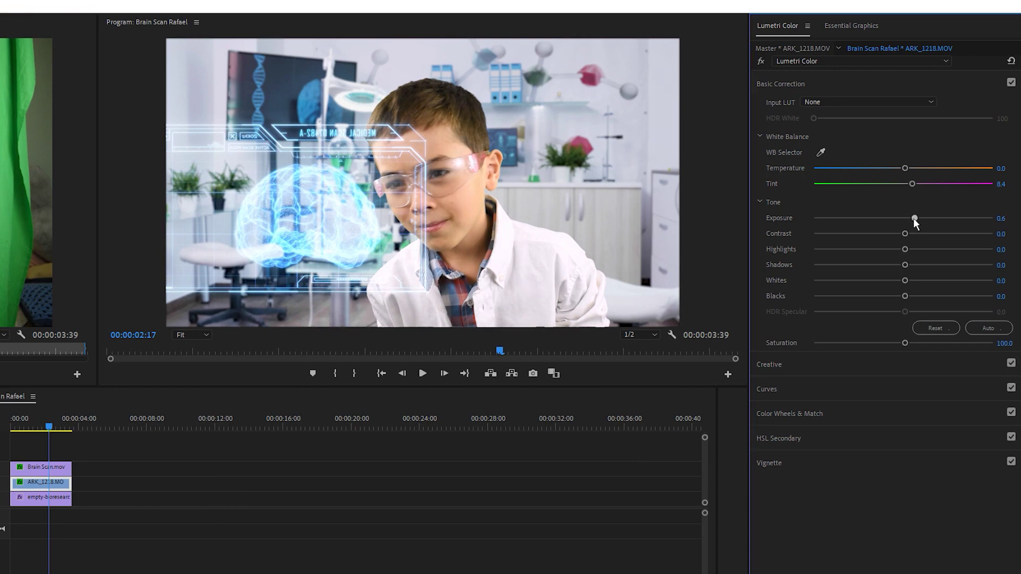